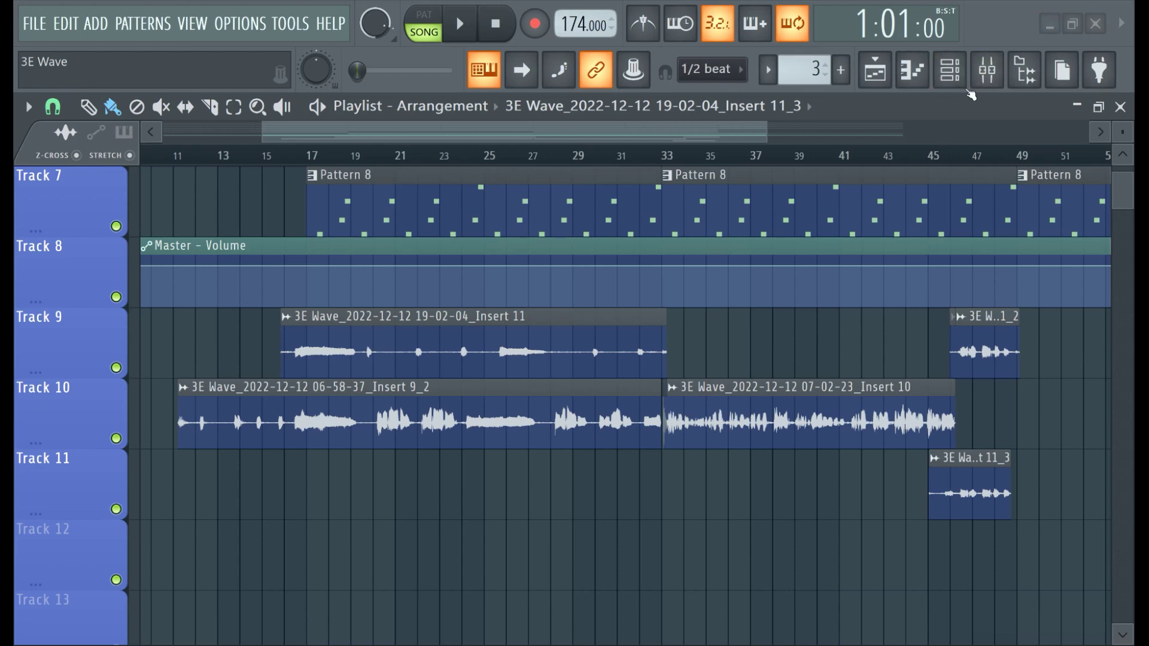
# Survey the project's mixer, channel rack, Insert 9 vocal channel, piano roll and playlist
pyautogui.click(987, 70)
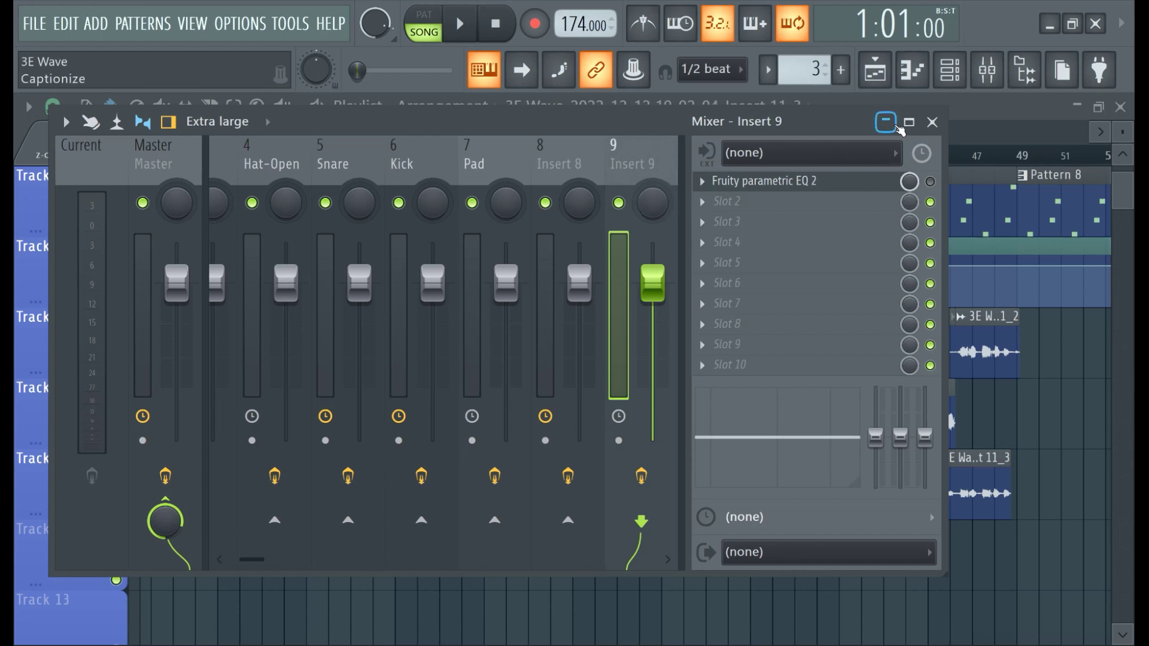
pyautogui.click(908, 123)
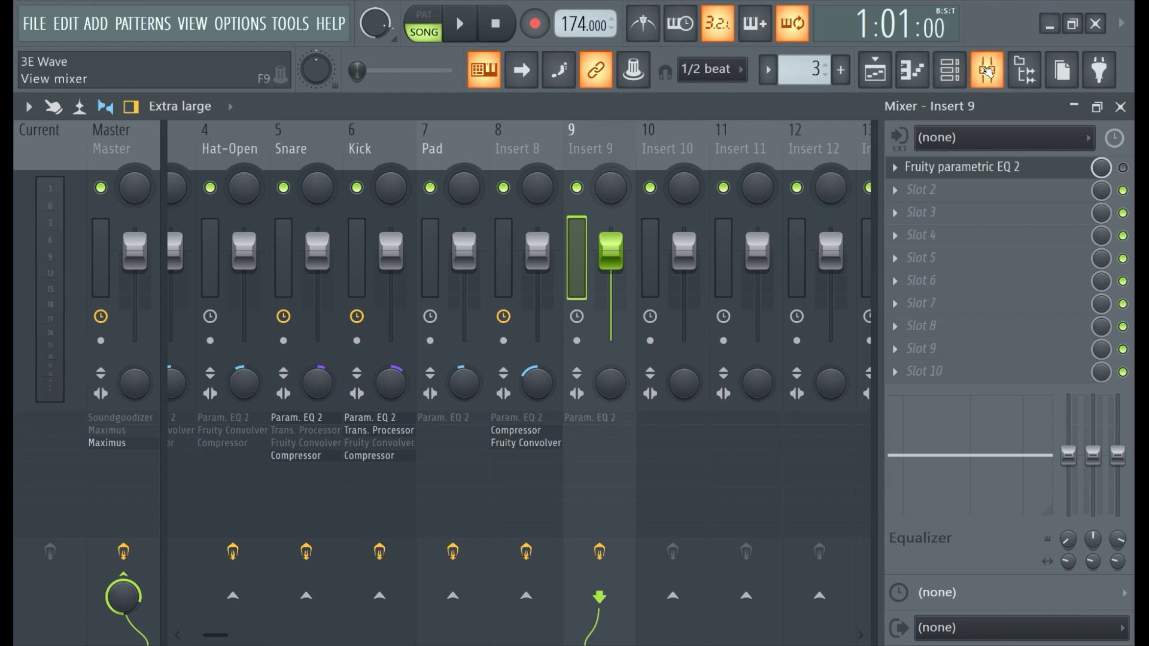
pyautogui.click(949, 70)
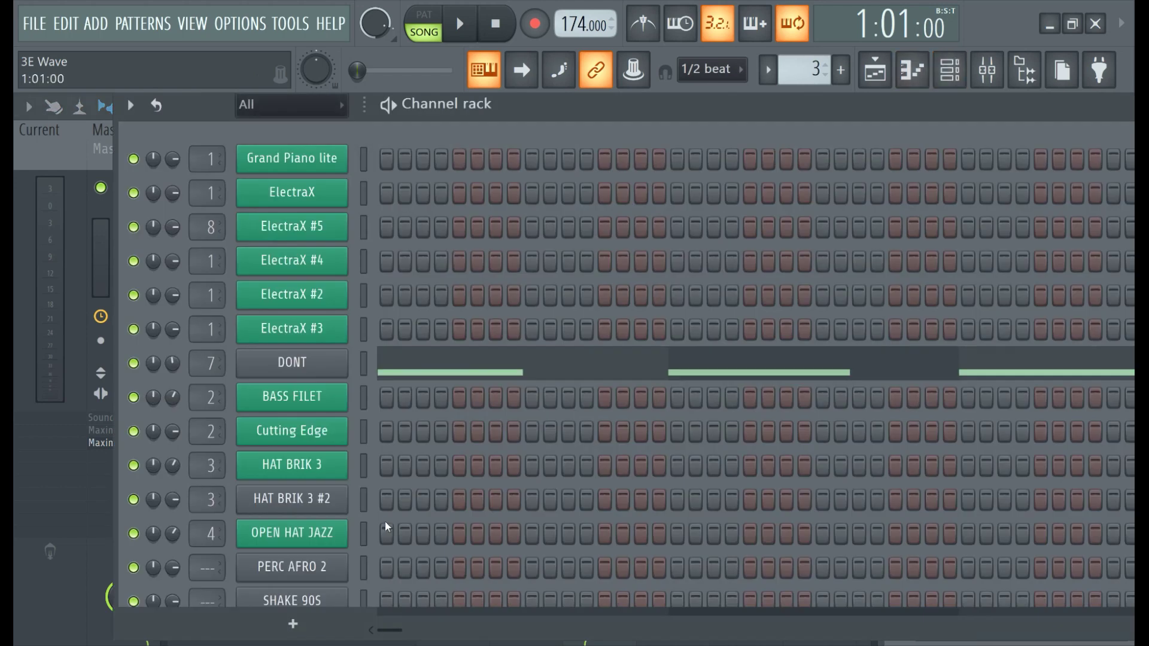
pyautogui.scroll(-4, 386, 386)
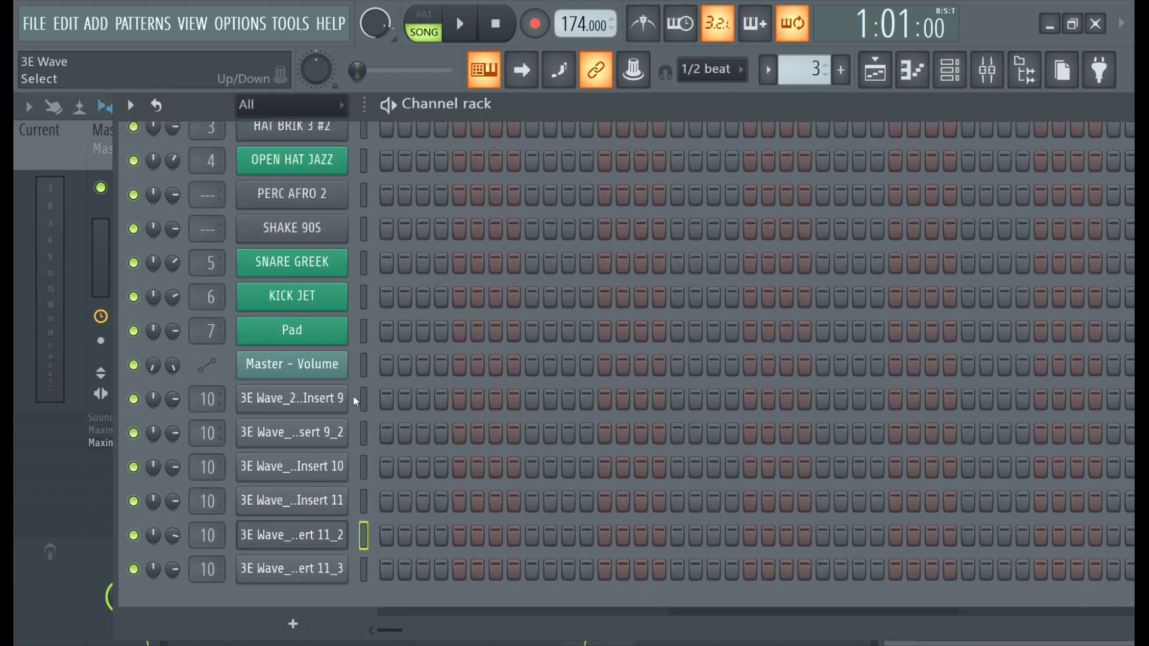
pyautogui.click(366, 406)
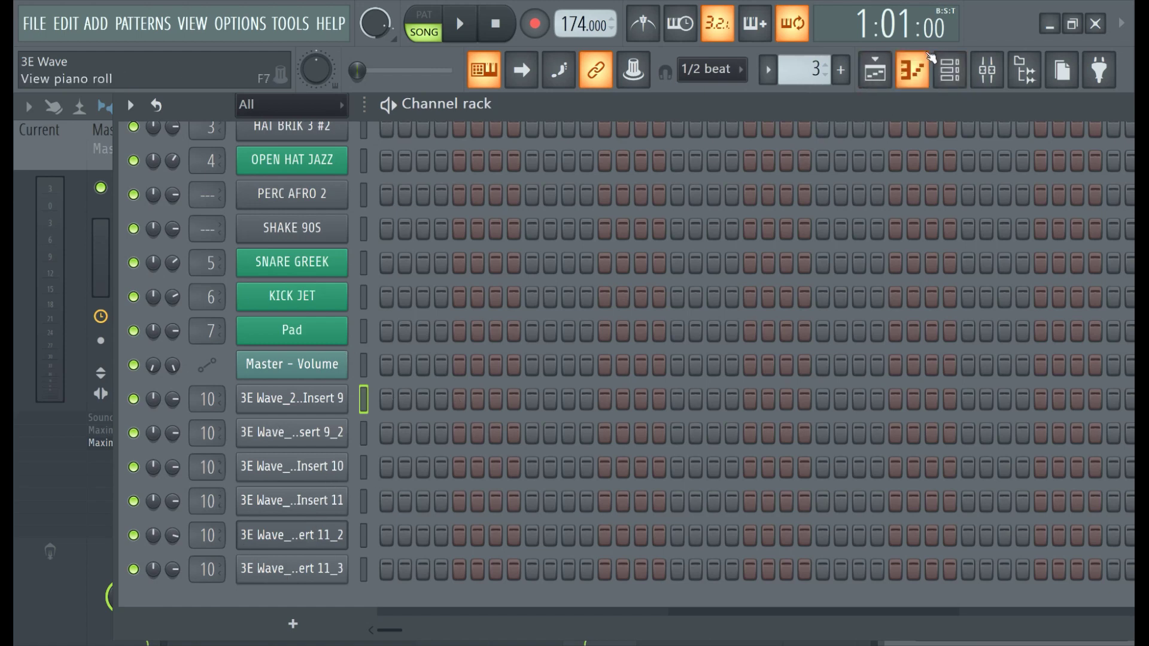
pyautogui.click(948, 72)
pyautogui.click(912, 71)
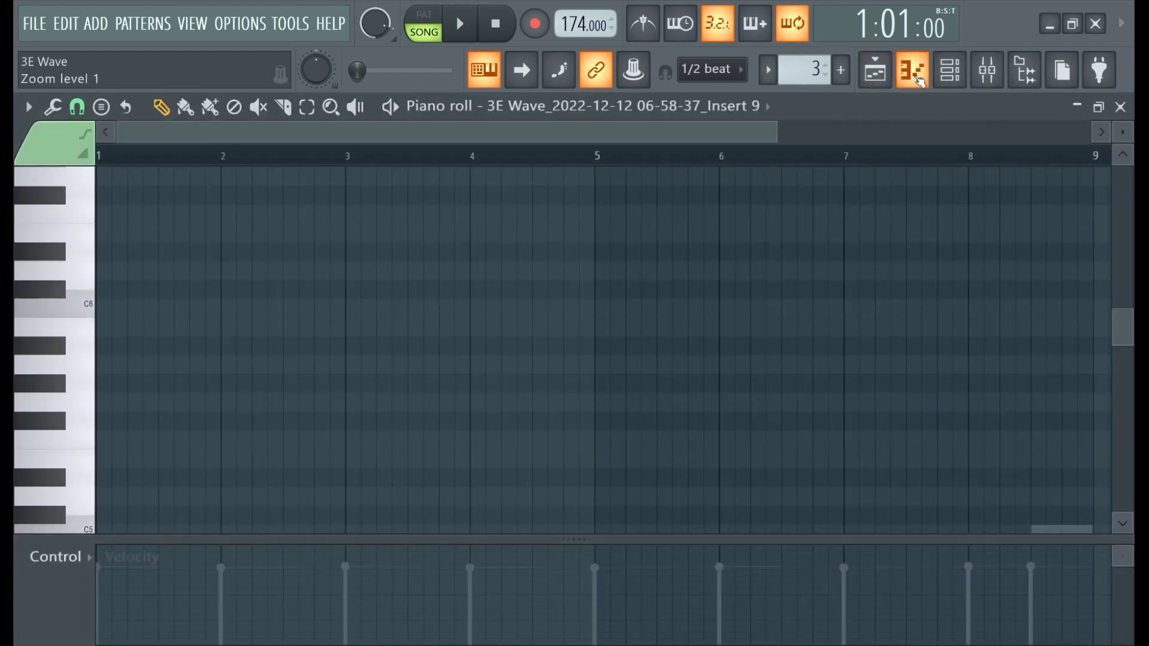
pyautogui.click(874, 71)
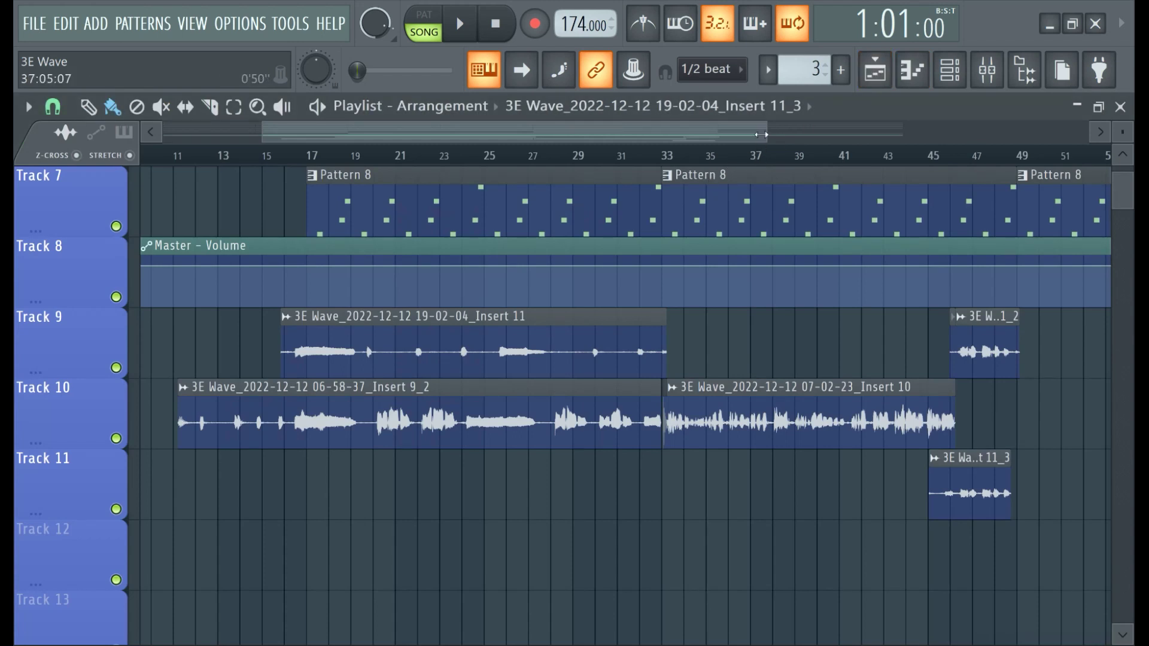
pyautogui.moveTo(751, 156); pyautogui.dragTo(431, 476)
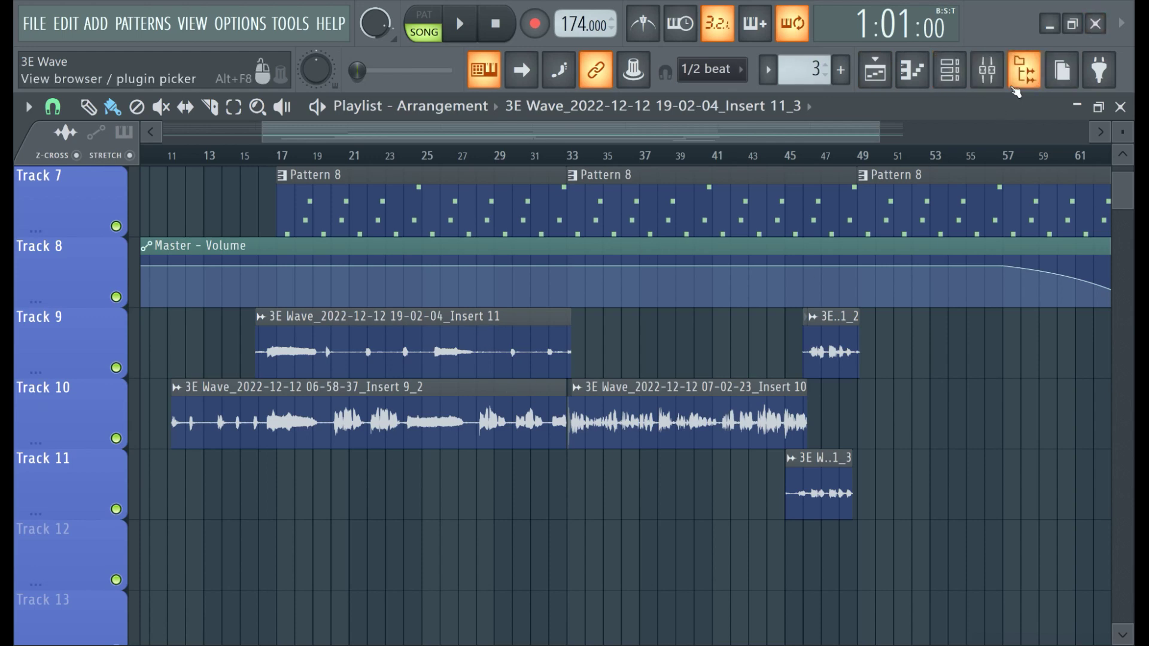
# Load Fruity Limiter into the first effect slot of mixer Insert 10
pyautogui.click(1001, 76)
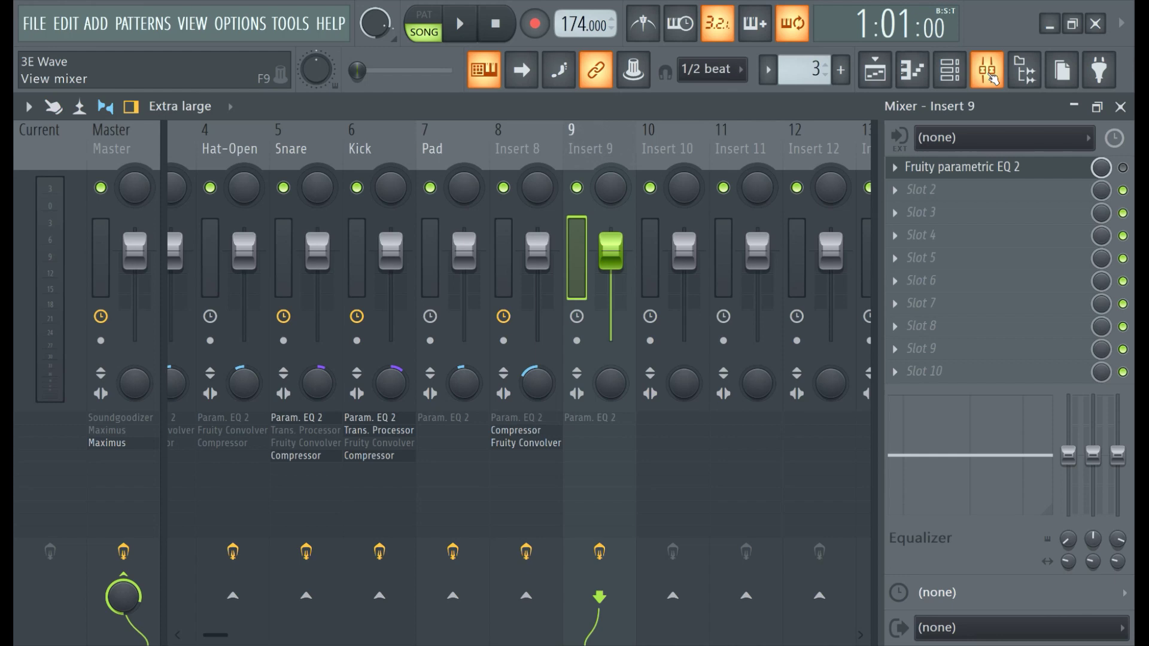
pyautogui.click(658, 234)
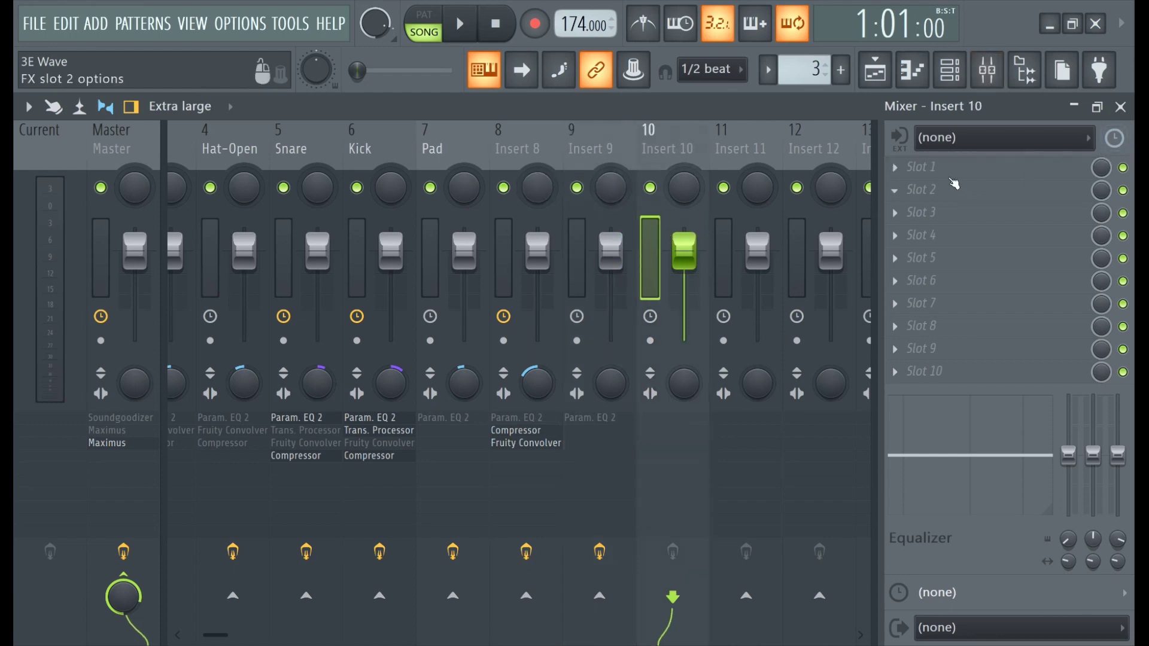
pyautogui.click(917, 175)
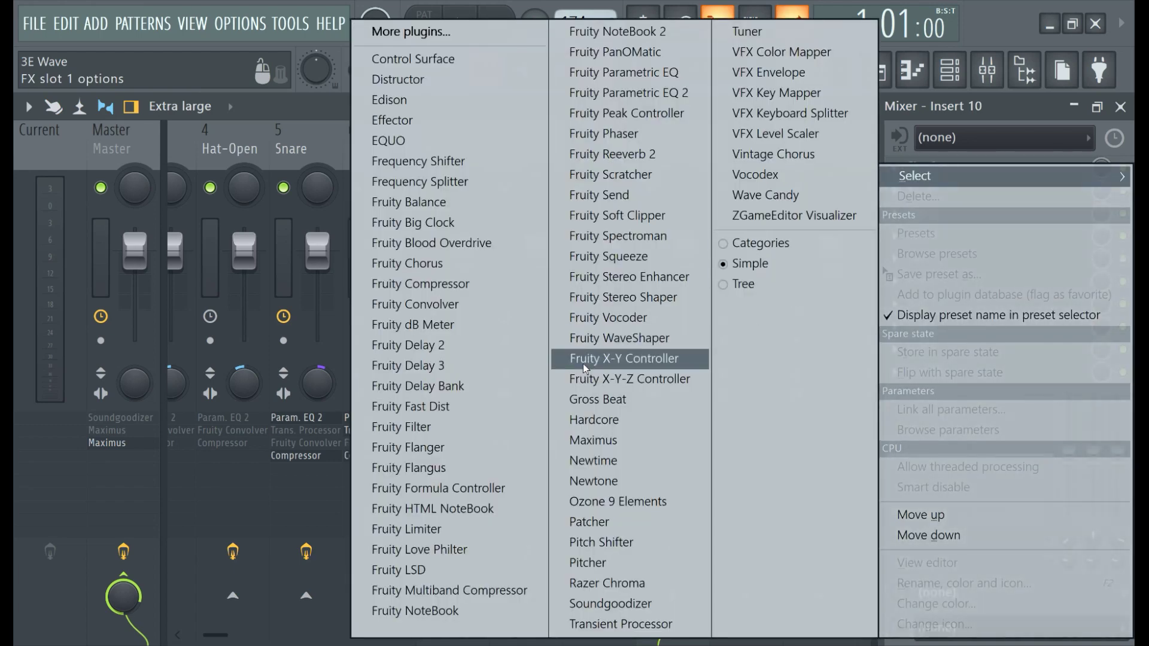
pyautogui.click(460, 529)
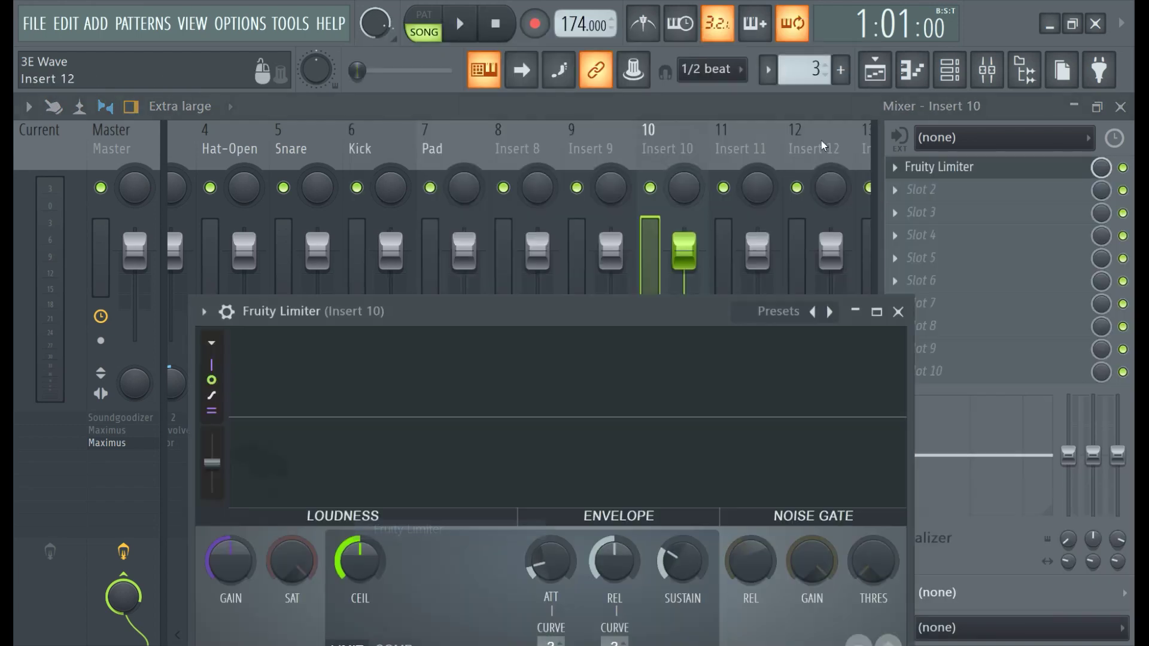
pyautogui.moveTo(672, 325); pyautogui.dragTo(781, 173)
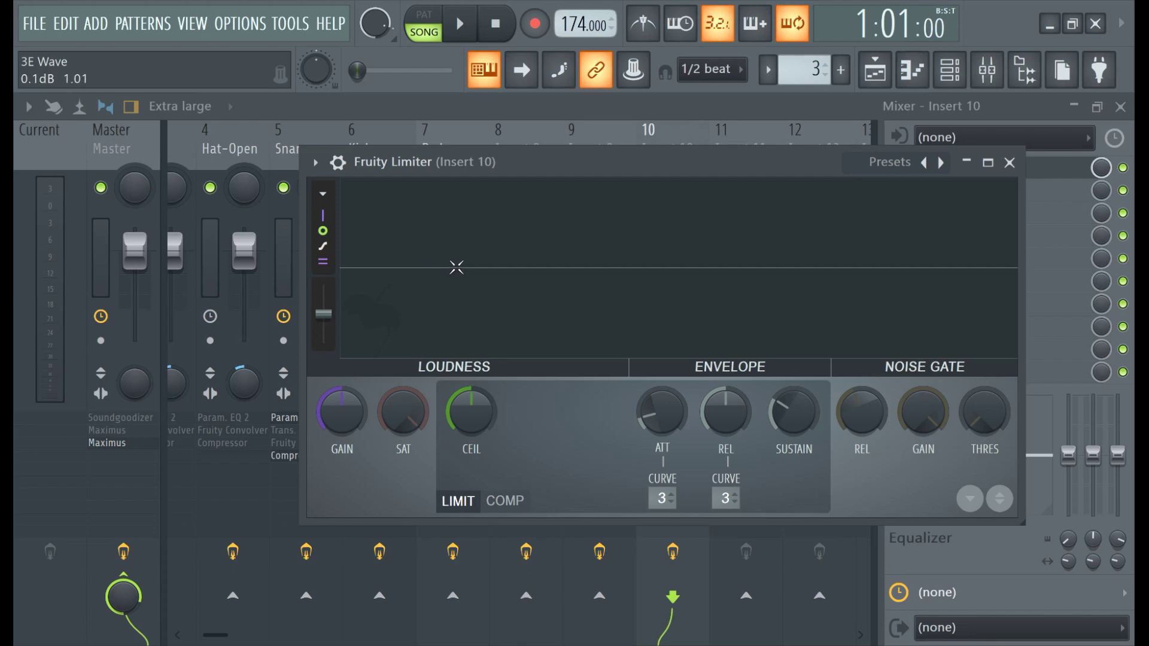
# Play the song from around bar 10, monitoring the vocal through the limiter, then stop
pyautogui.click(459, 24)
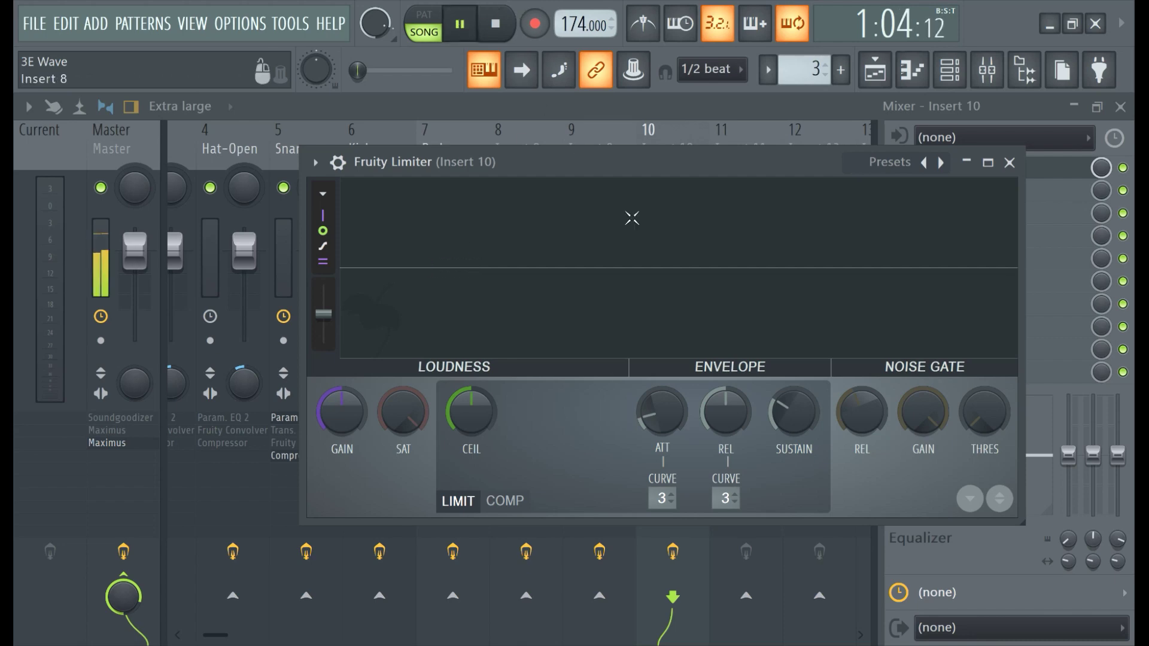
pyautogui.click(875, 70)
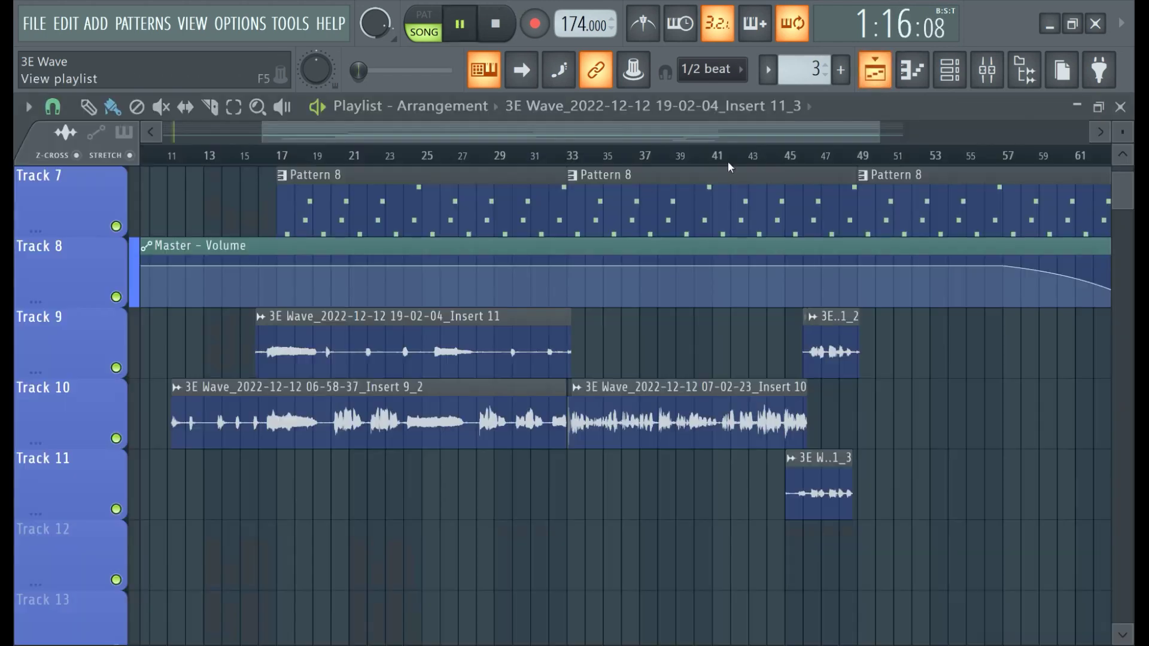
pyautogui.click(157, 155)
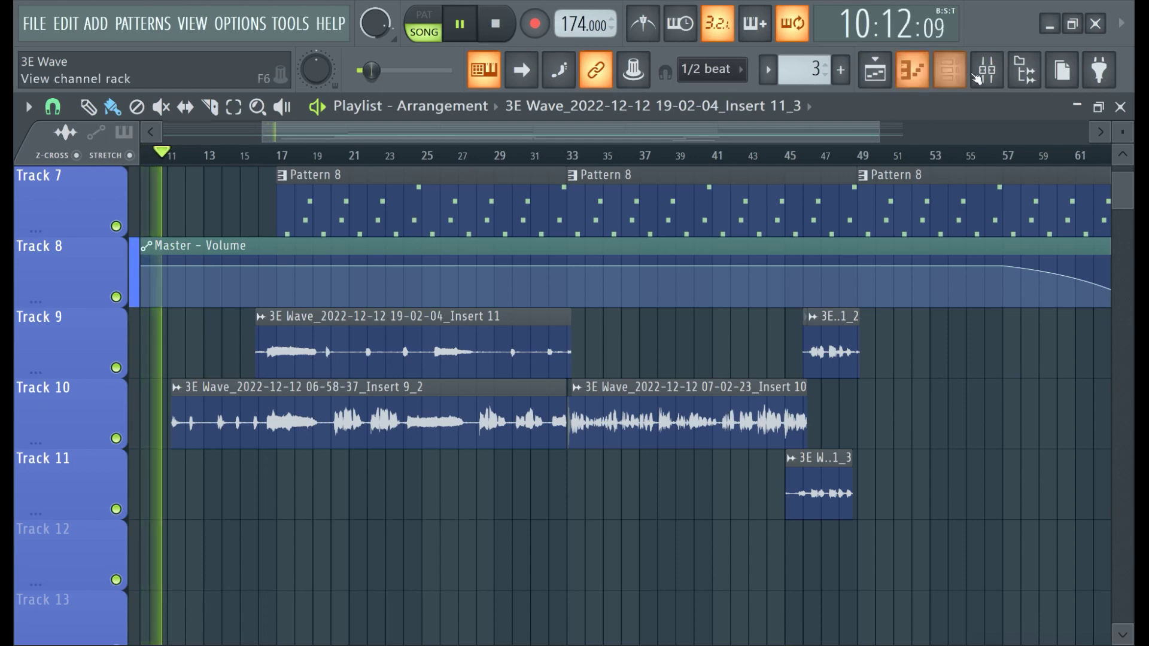
pyautogui.click(984, 72)
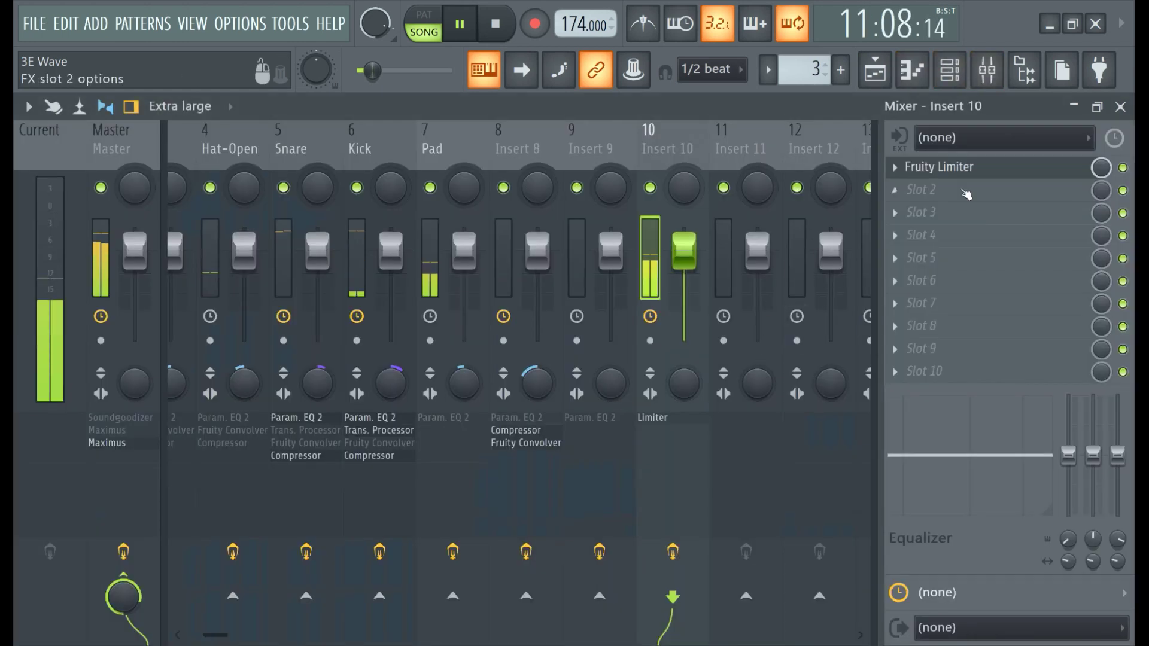
pyautogui.click(1005, 170)
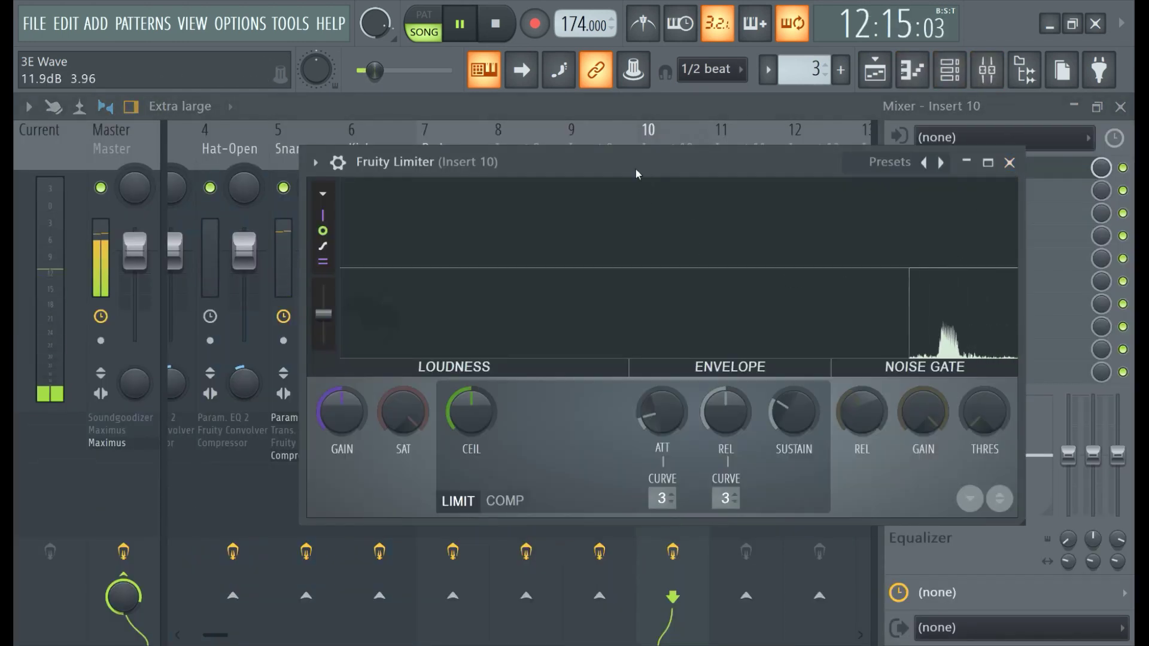
pyautogui.moveTo(634, 171); pyautogui.dragTo(457, 146)
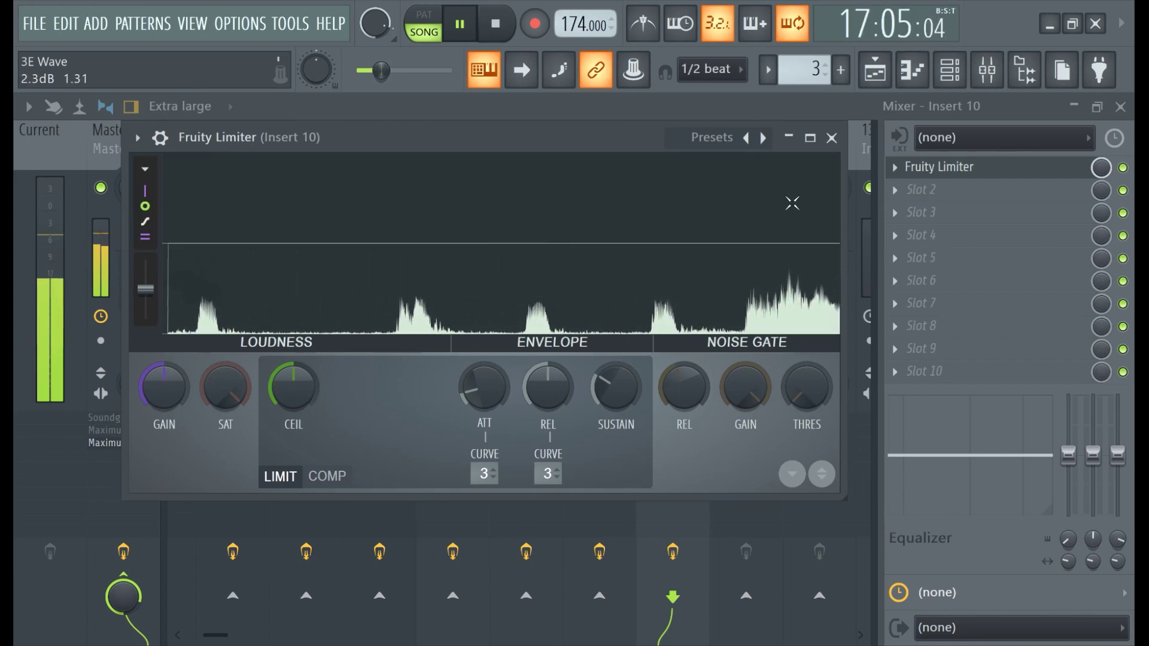
pyautogui.click(952, 71)
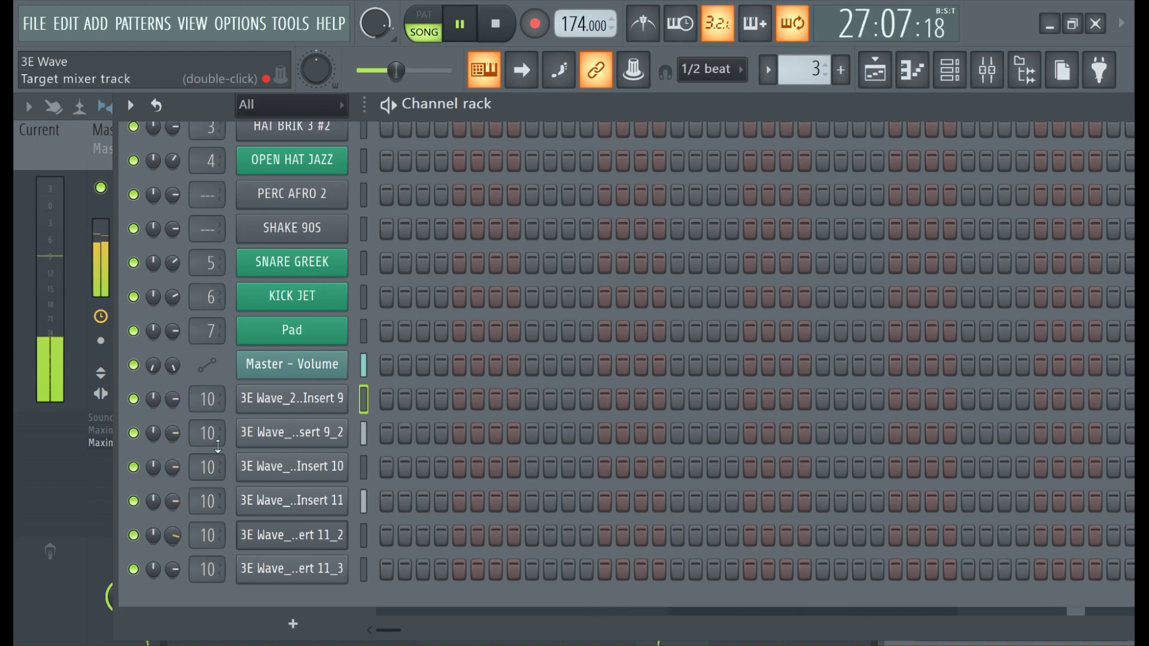
pyautogui.click(469, 25)
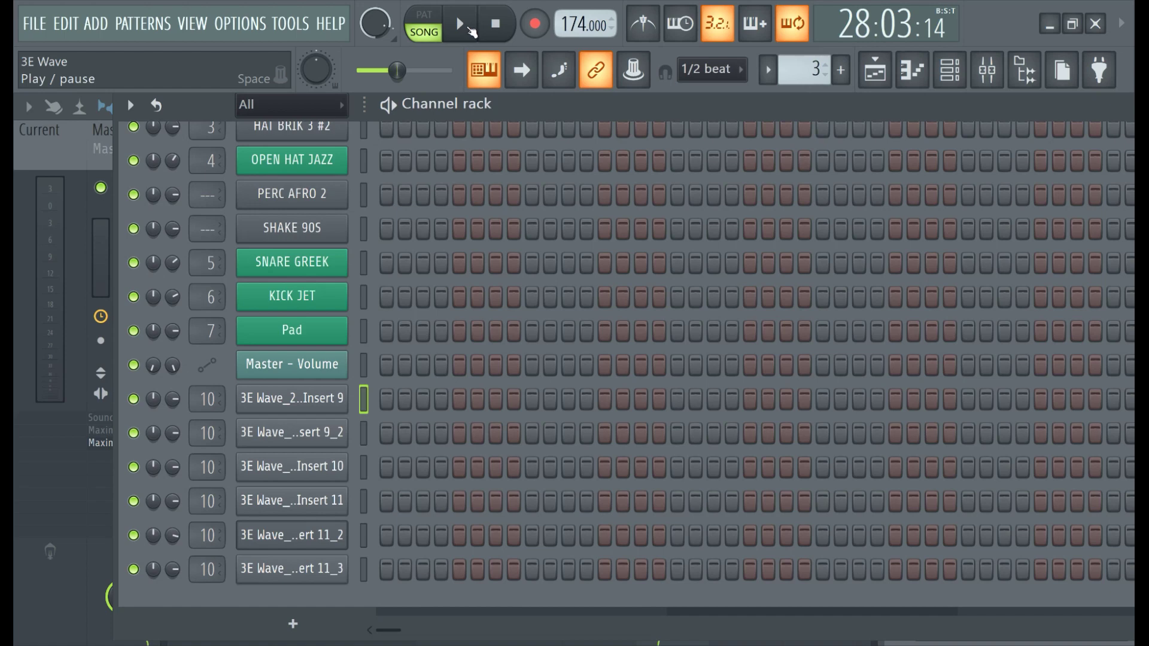
# Restart playback and return to the Mixer showing Insert 10's Fruity Limiter
pyautogui.click(471, 29)
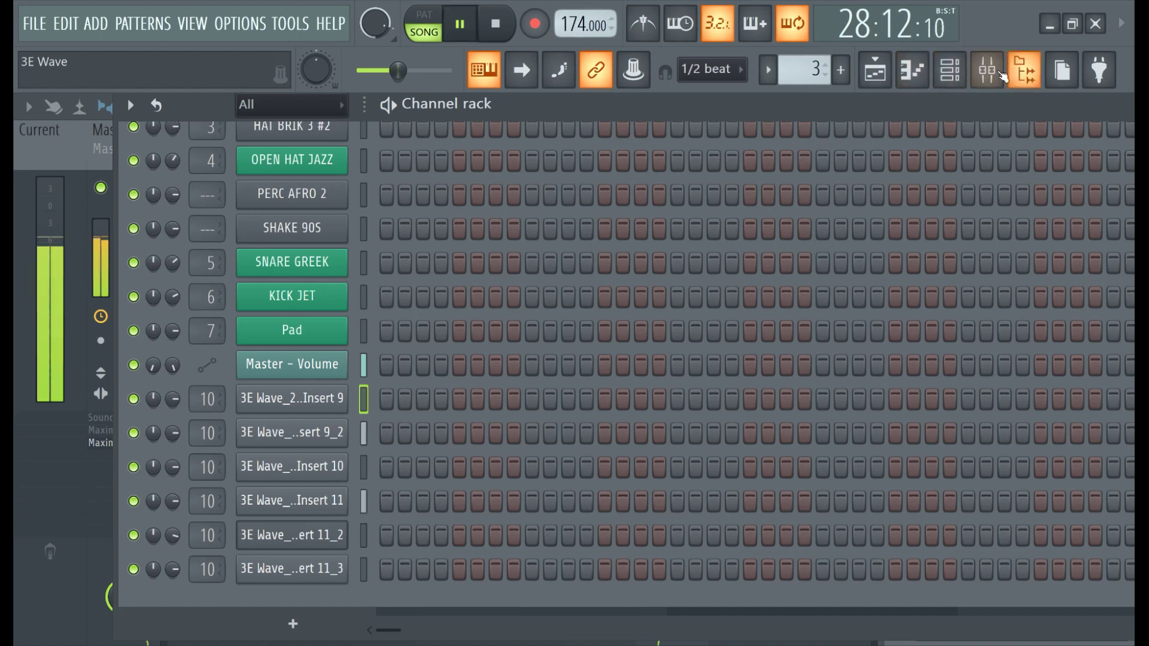
pyautogui.click(987, 70)
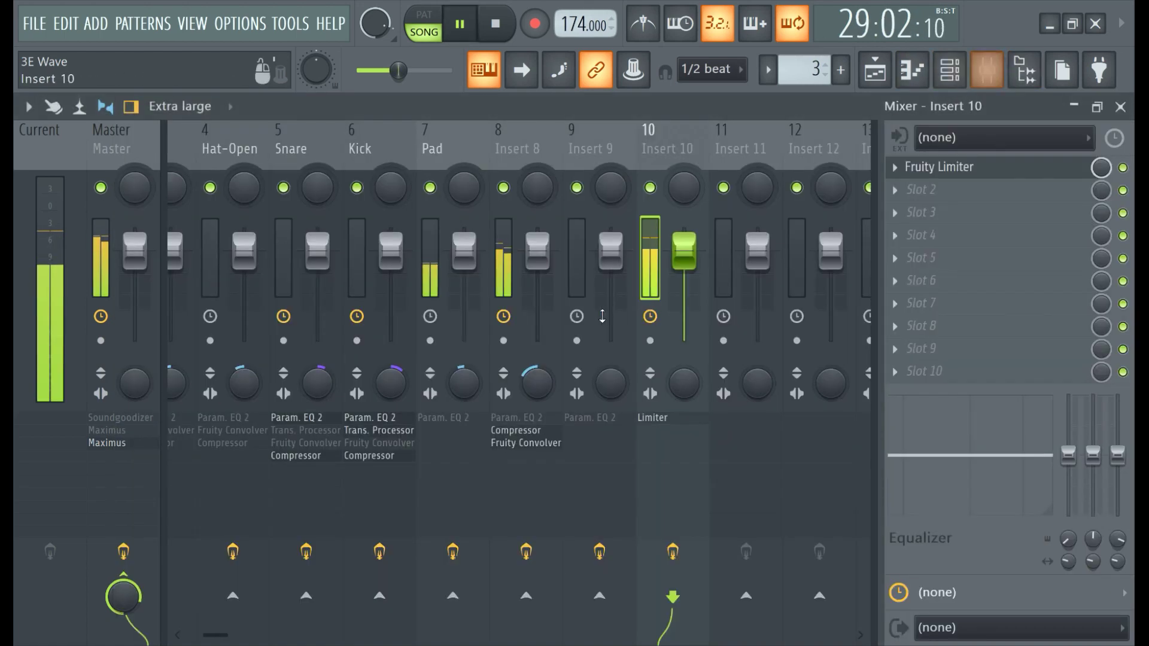
# Watch the vocal's loudness in Insert 10's Fruity Limiter editor, then pause playback
pyautogui.click(955, 173)
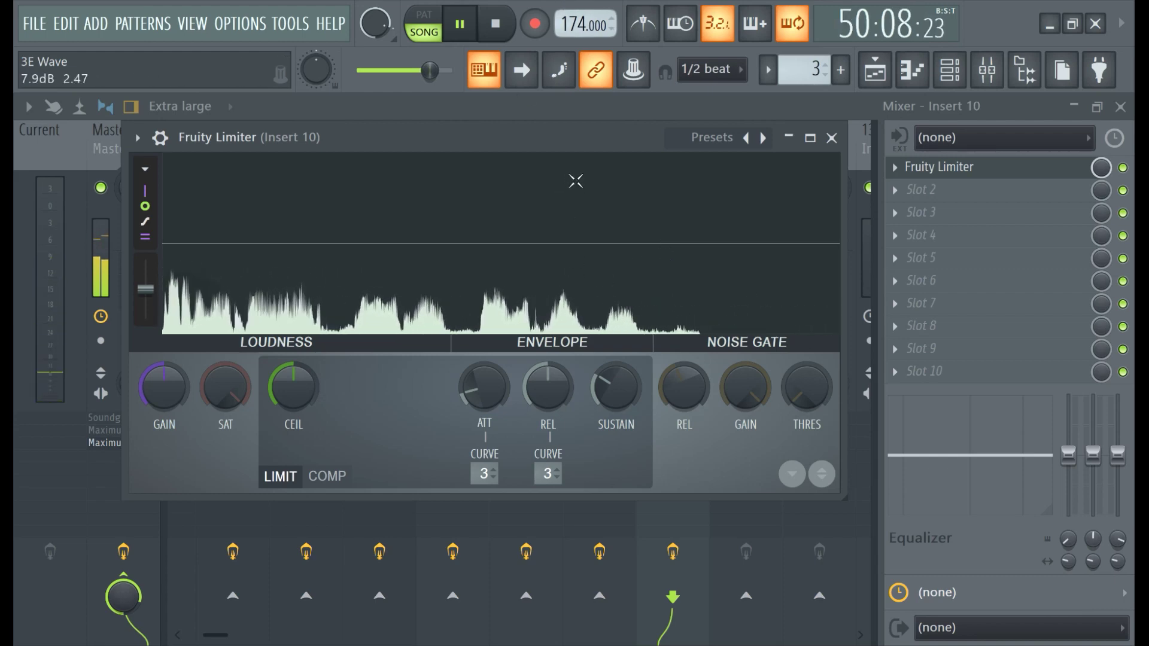
pyautogui.hotkey('ctrl', 'space')
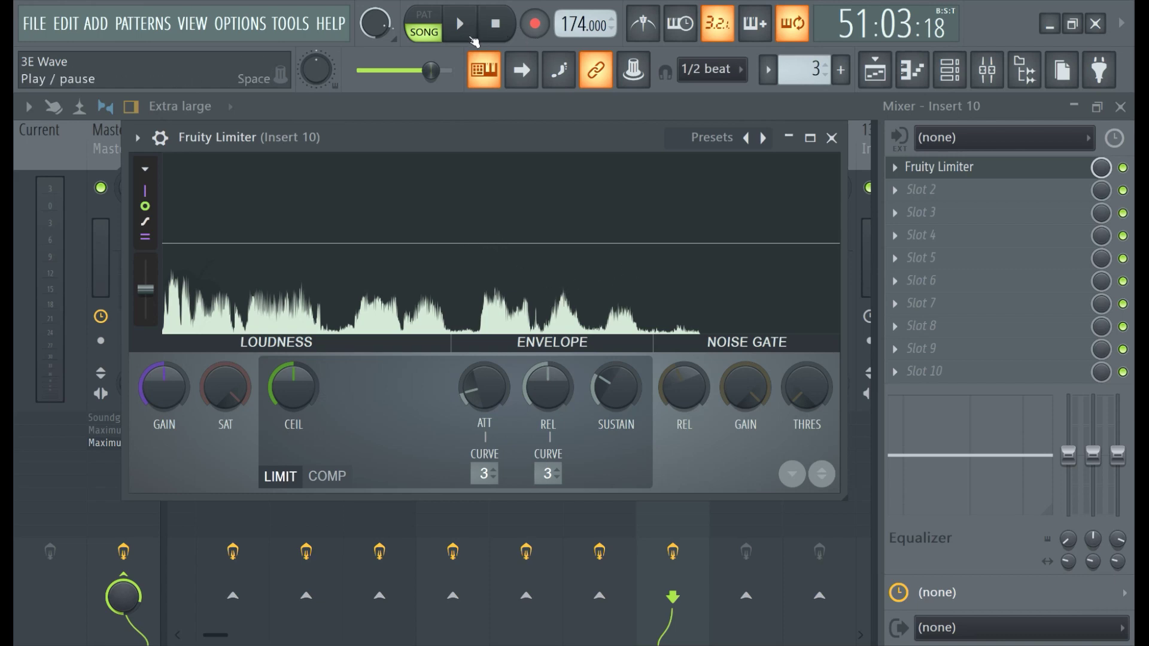
# Switch Insert 10's second-slot plugin list to the Categories layout and reopen it
pyautogui.click(1124, 169)
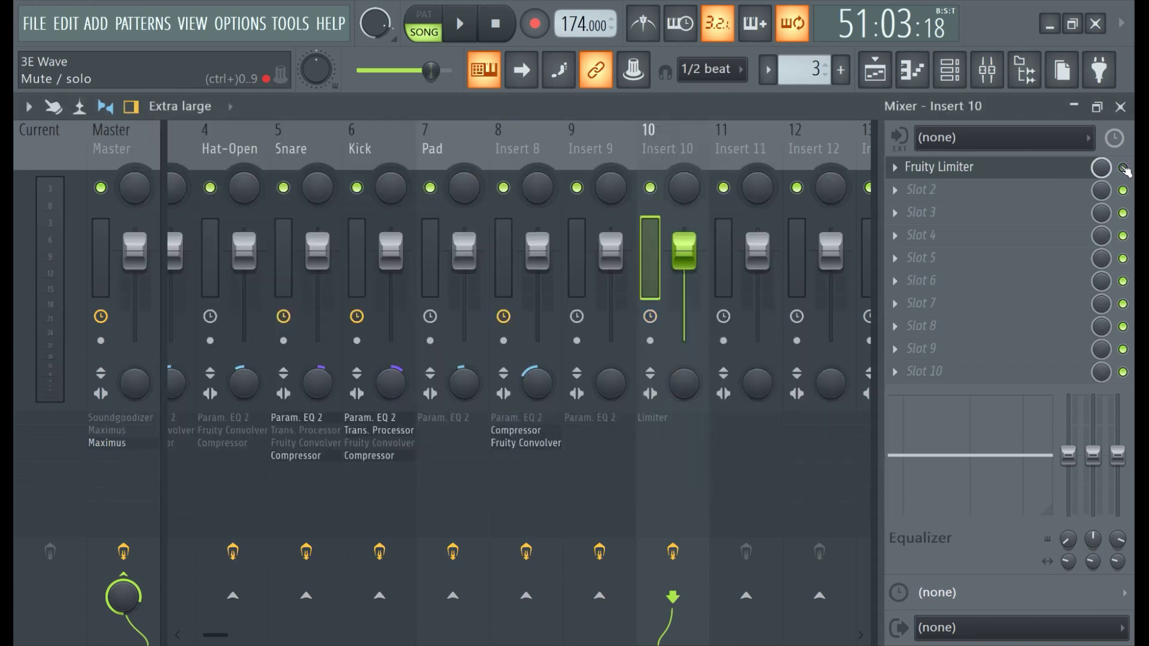
pyautogui.click(1041, 173)
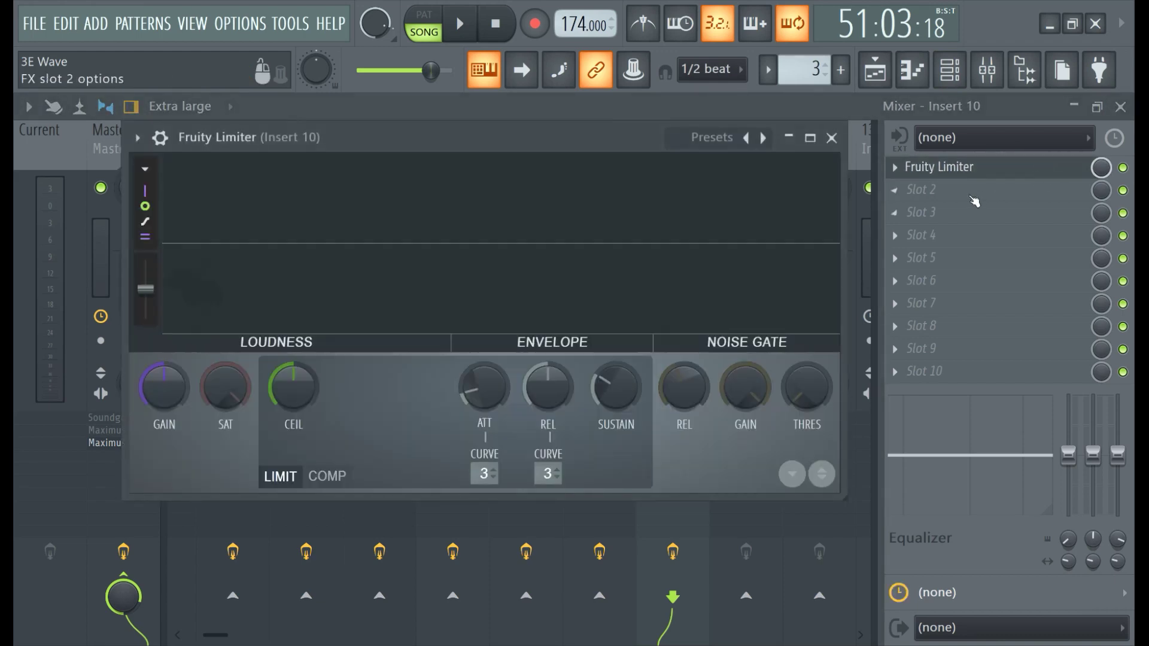
pyautogui.click(950, 190)
pyautogui.moveTo(957, 185)
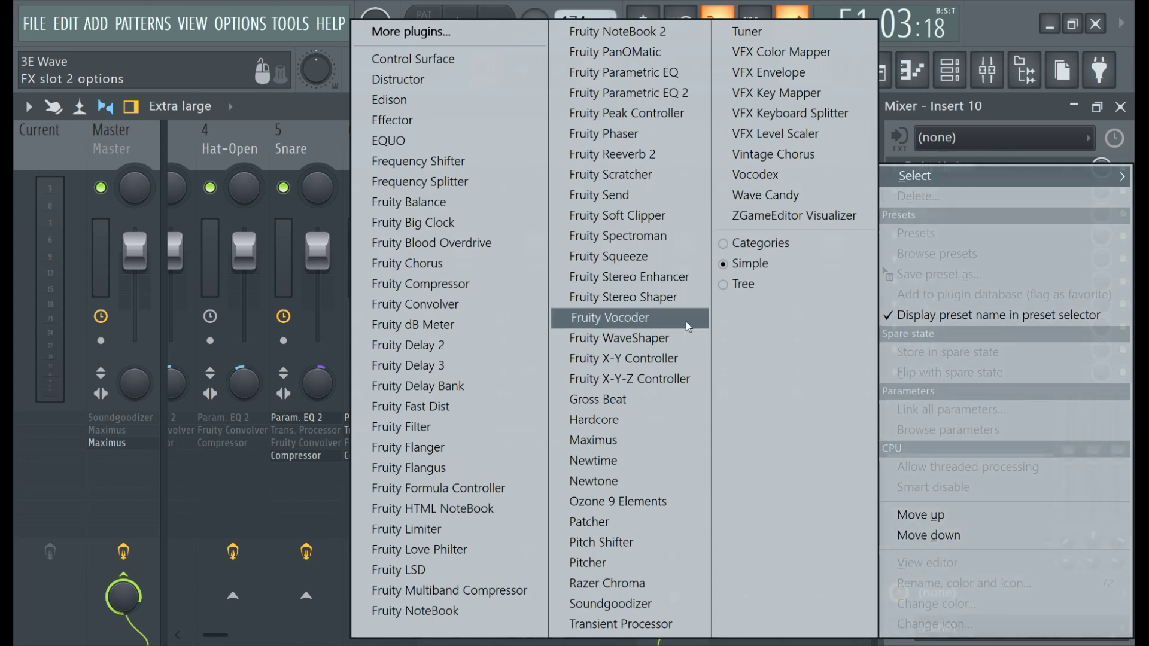
pyautogui.click(748, 243)
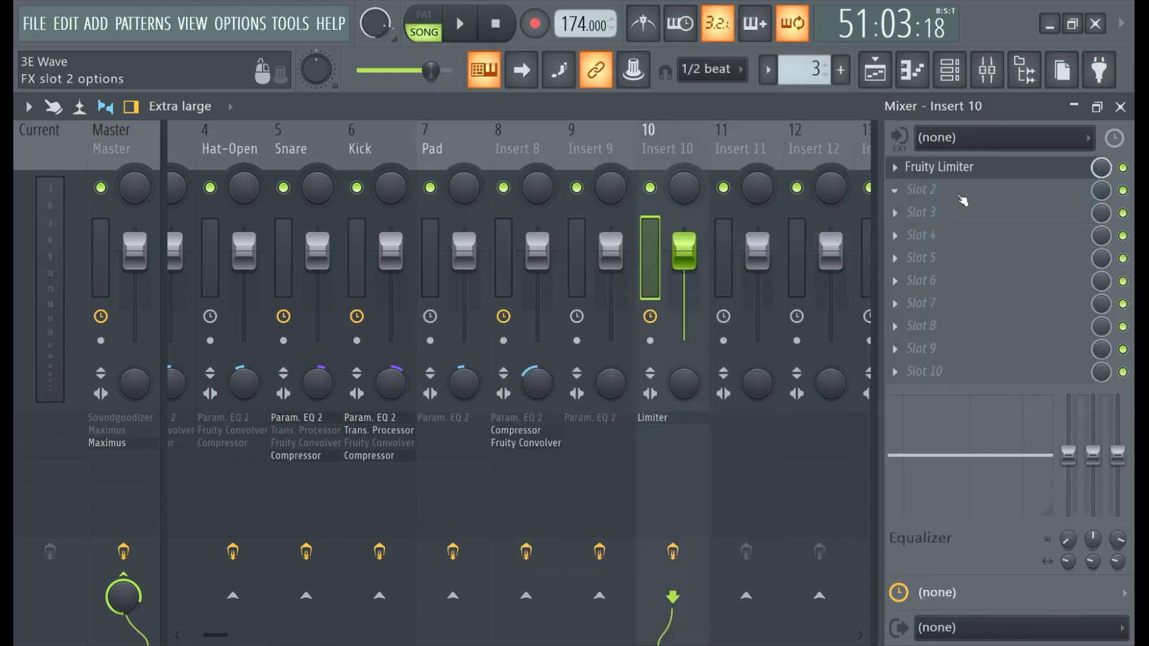
pyautogui.click(943, 194)
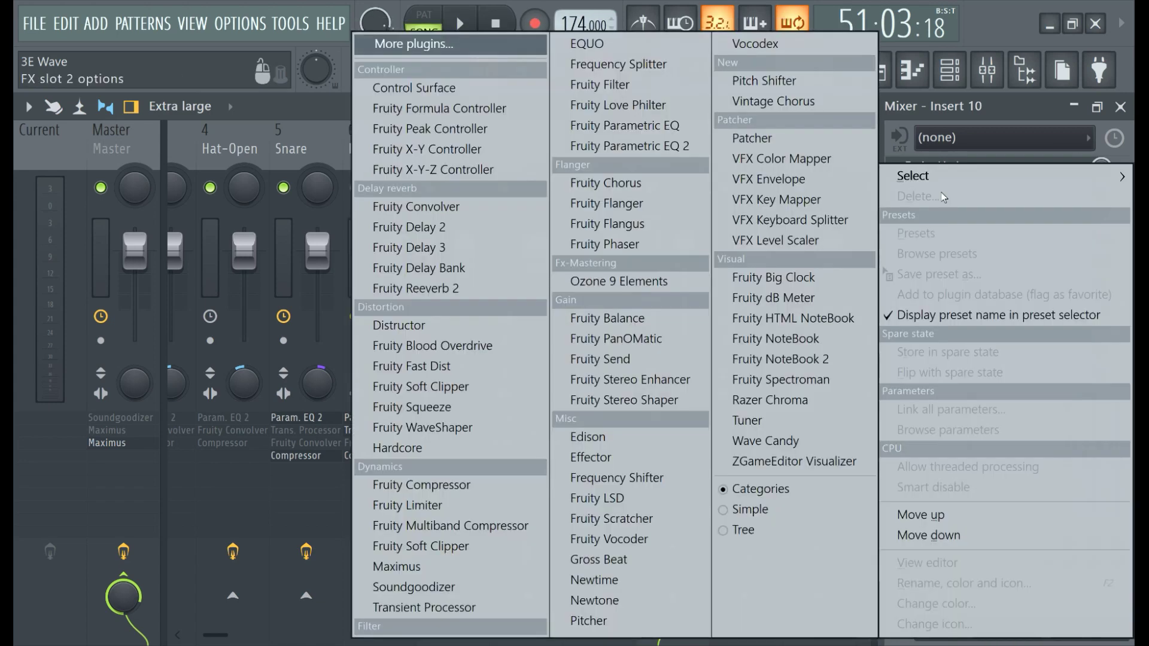
pyautogui.moveTo(944, 177)
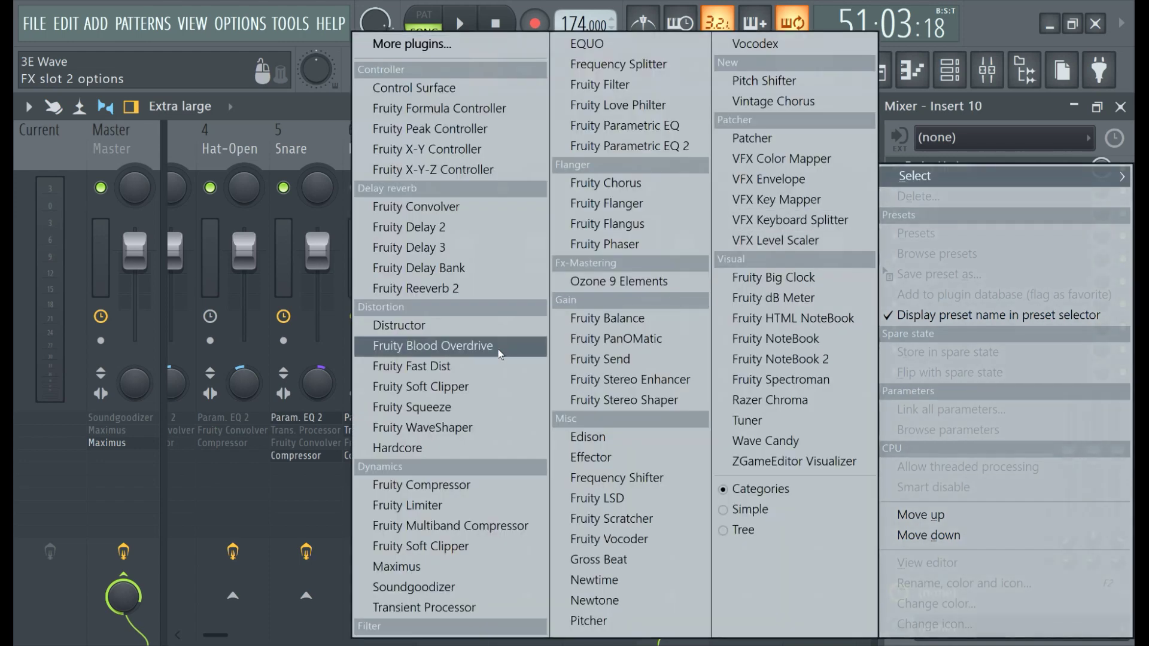
# Put Fruity Multiband Compressor in Insert 10's second slot with its Vocal preset
pyautogui.click(484, 526)
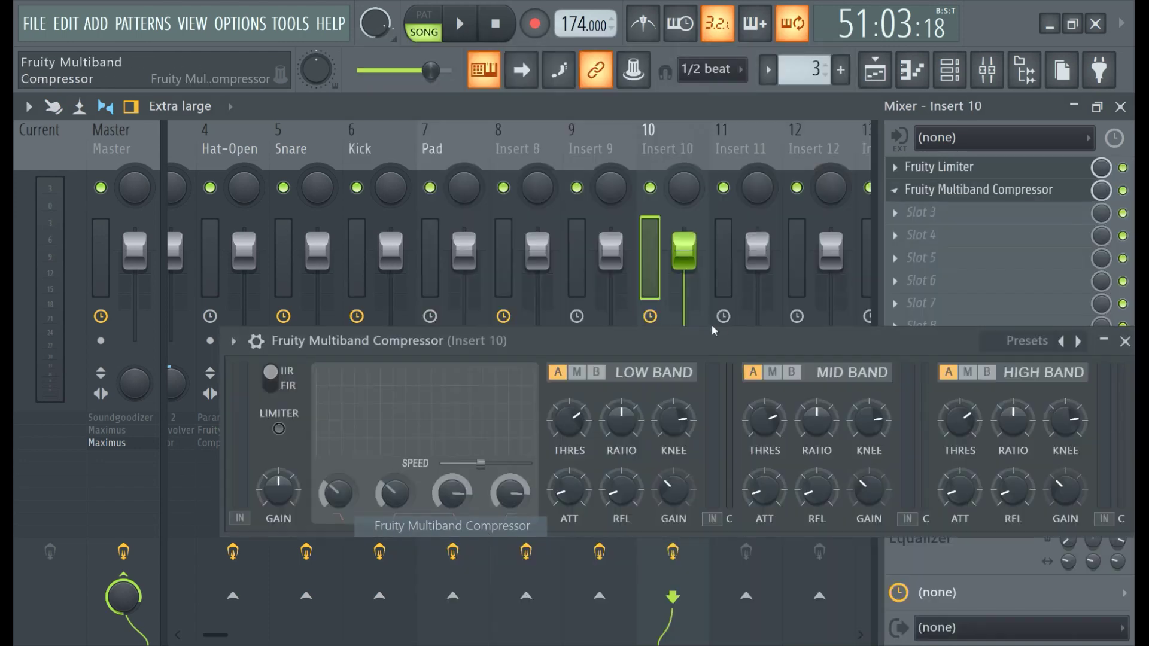
pyautogui.click(1028, 342)
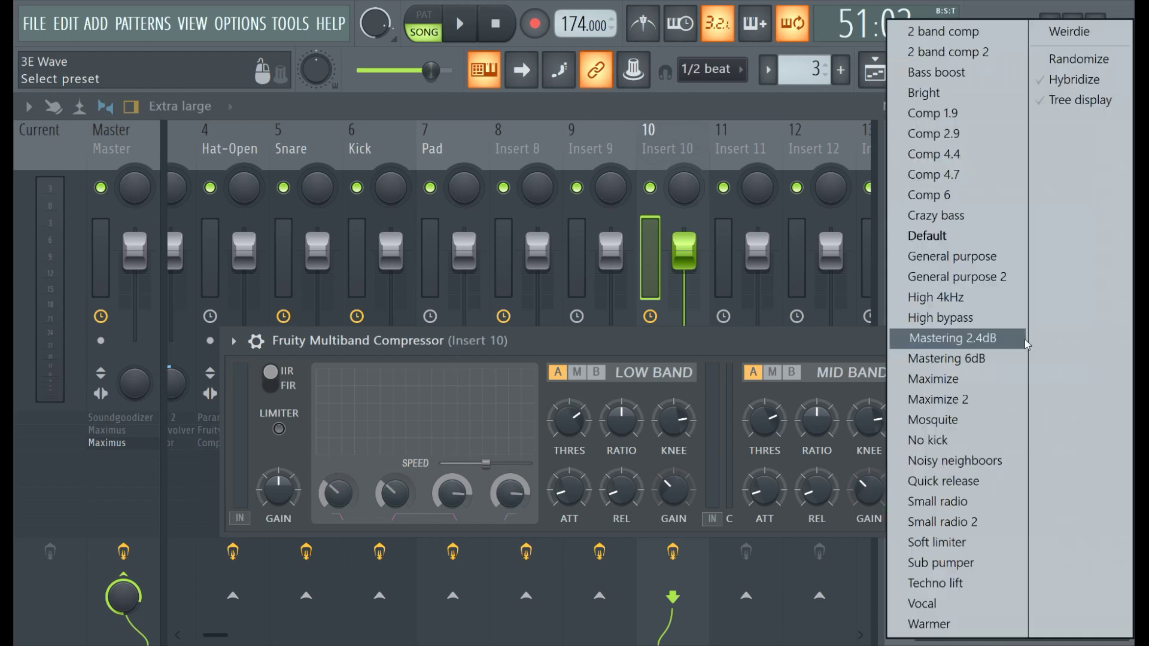
pyautogui.click(948, 606)
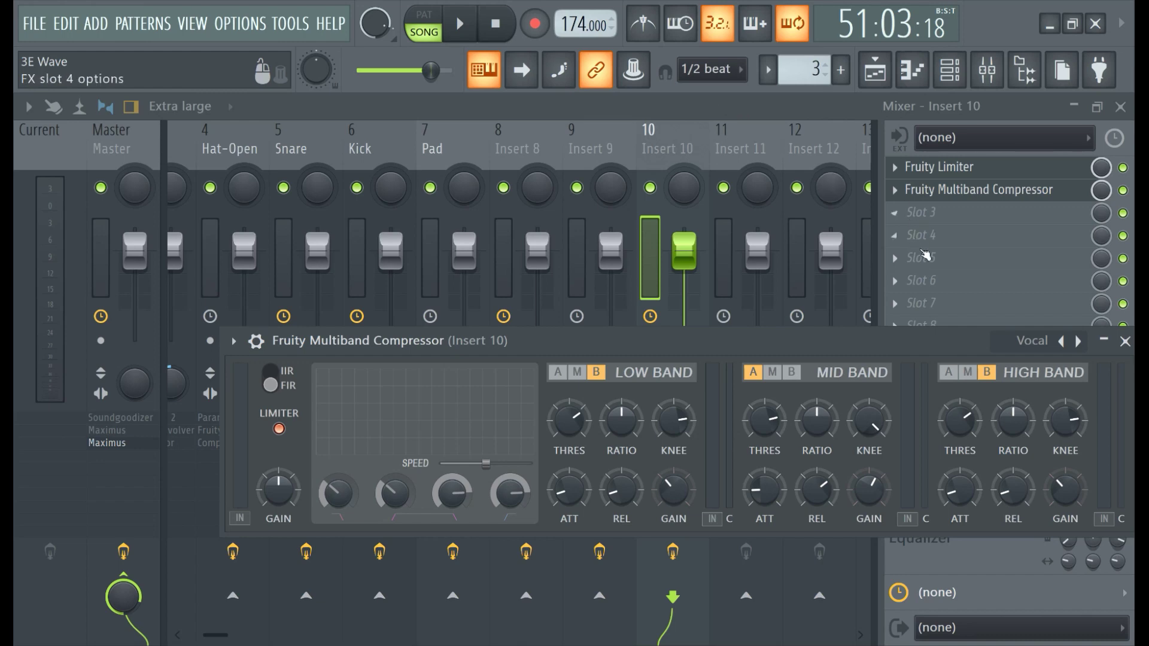
# Play the song, check the playlist, then view Insert 10's Fruity Limiter live
pyautogui.click(465, 26)
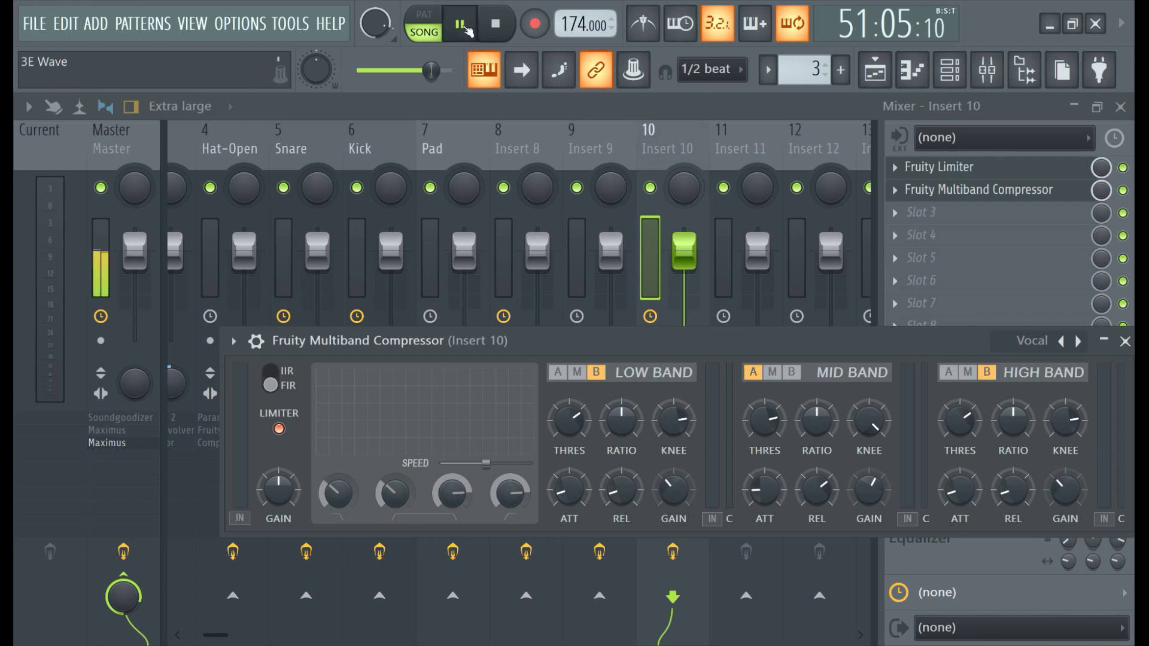
pyautogui.click(874, 70)
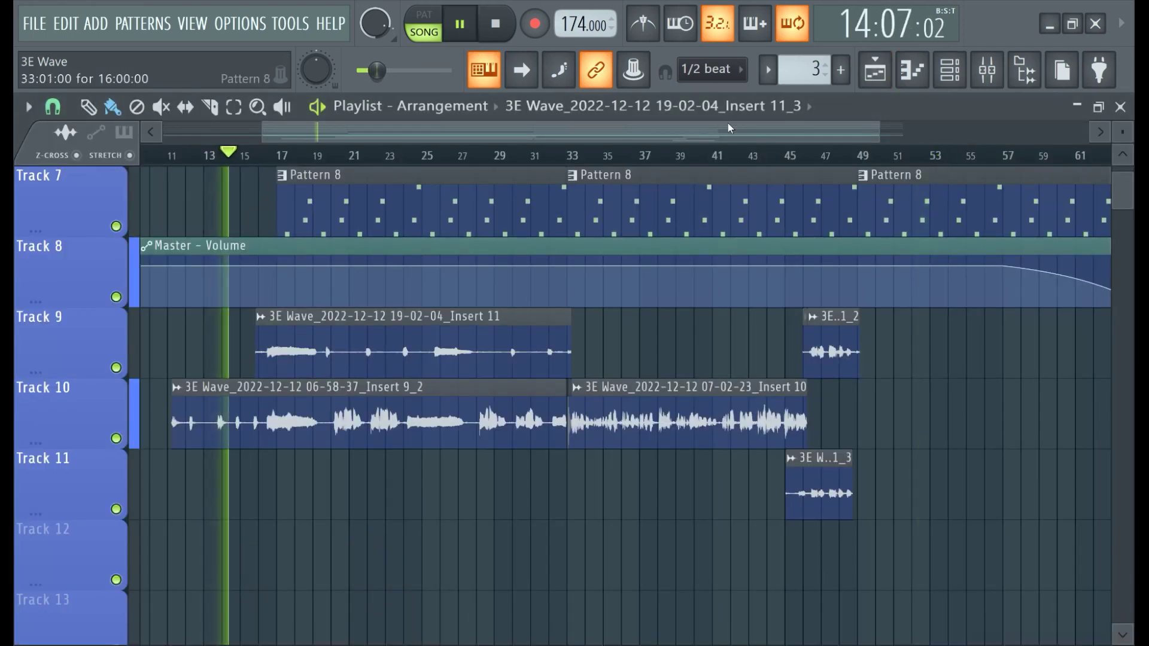
pyautogui.click(988, 70)
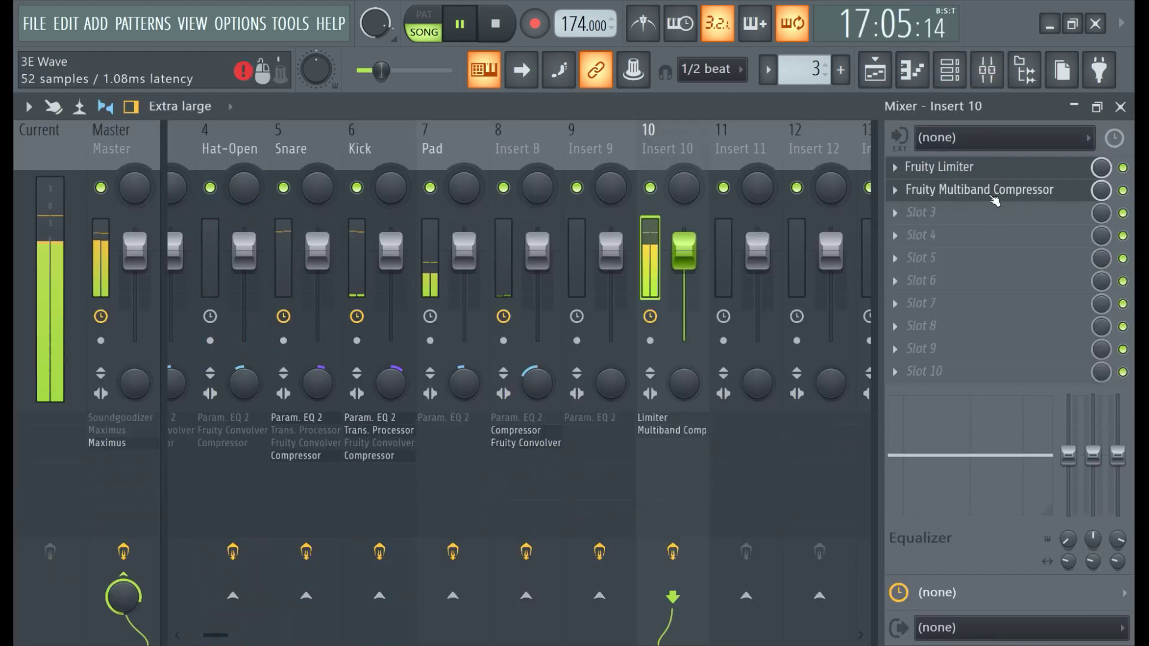
pyautogui.click(995, 175)
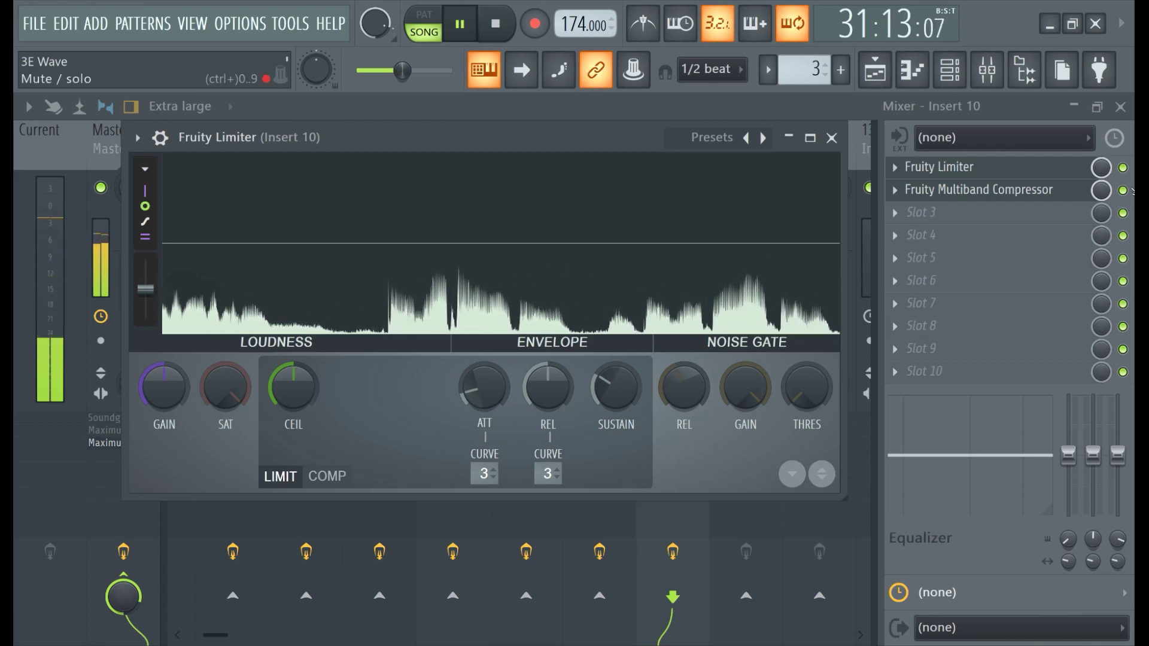
# Review Insert 10's Multiband Compressor, pause, and show the third slot's plugin choices
pyautogui.click(1124, 190)
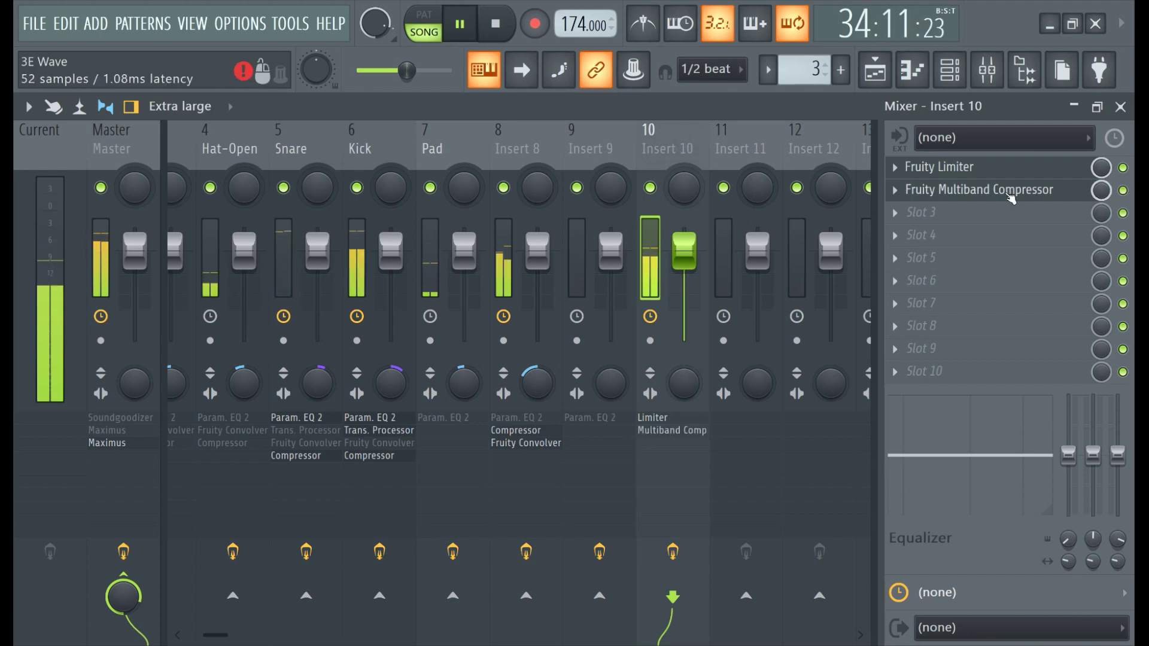
pyautogui.click(969, 191)
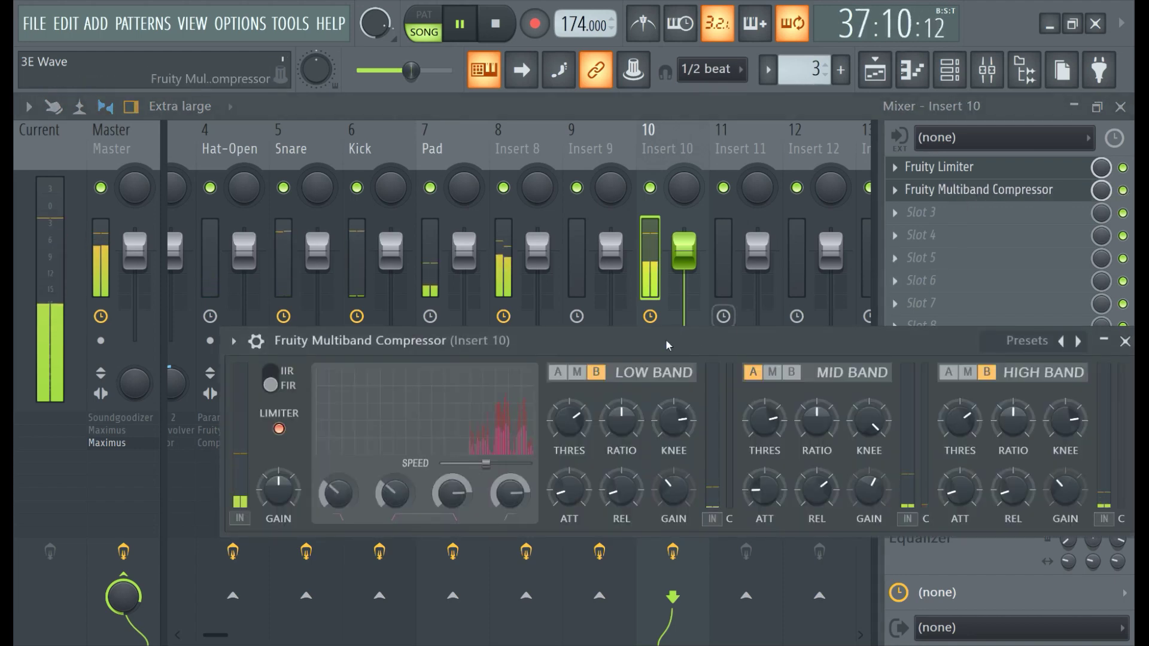
pyautogui.click(460, 24)
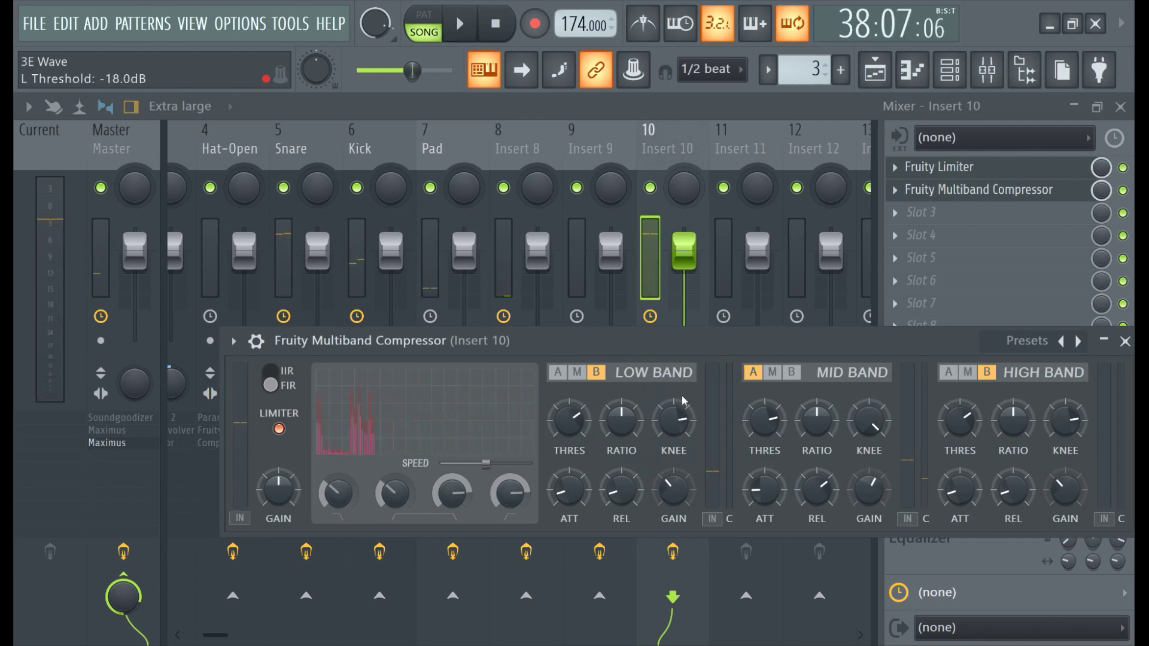
pyautogui.click(925, 214)
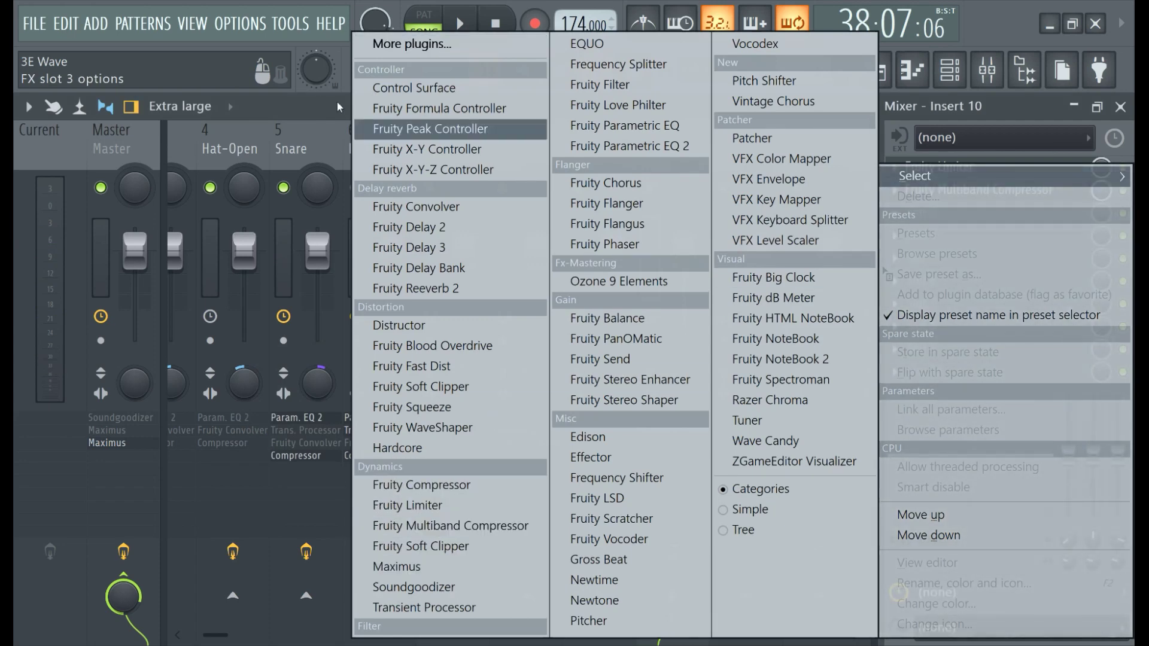
# Dismiss the third slot's plugin list without adding any effect
pyautogui.click(450, 128)
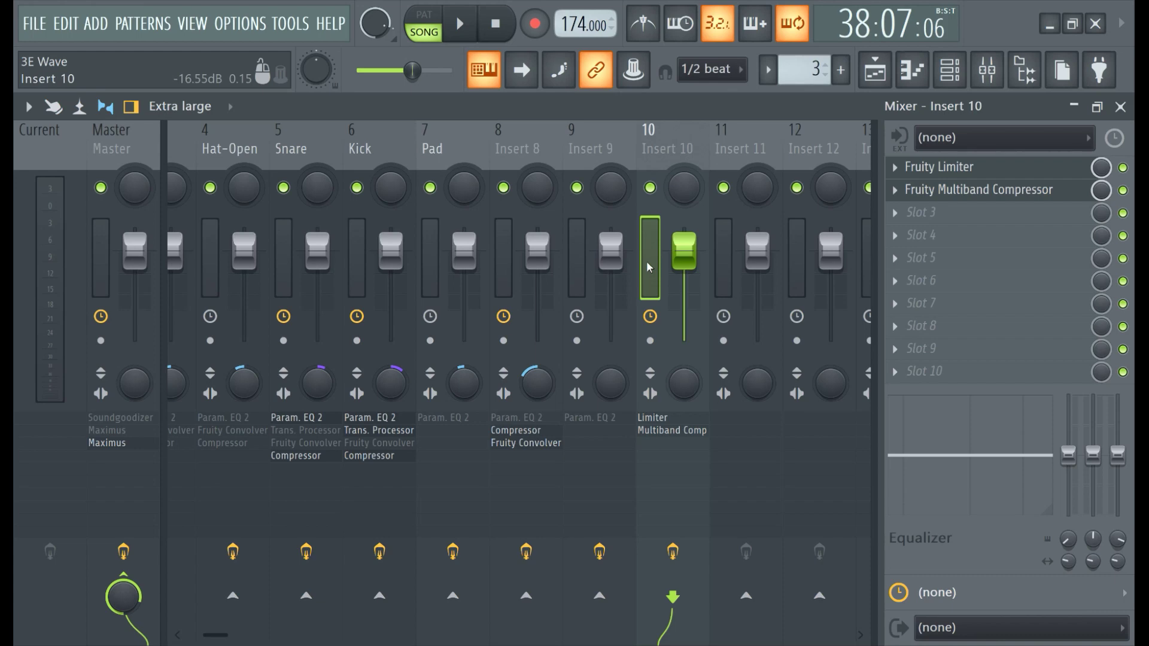
# Compare effect chains from Insert 9 through Melody, then rewind the song position to 22:02
pyautogui.press('Left')
pyautogui.press('Left')
pyautogui.press('Left')
pyautogui.press('Right')
pyautogui.press('Right')
pyautogui.press('Right')
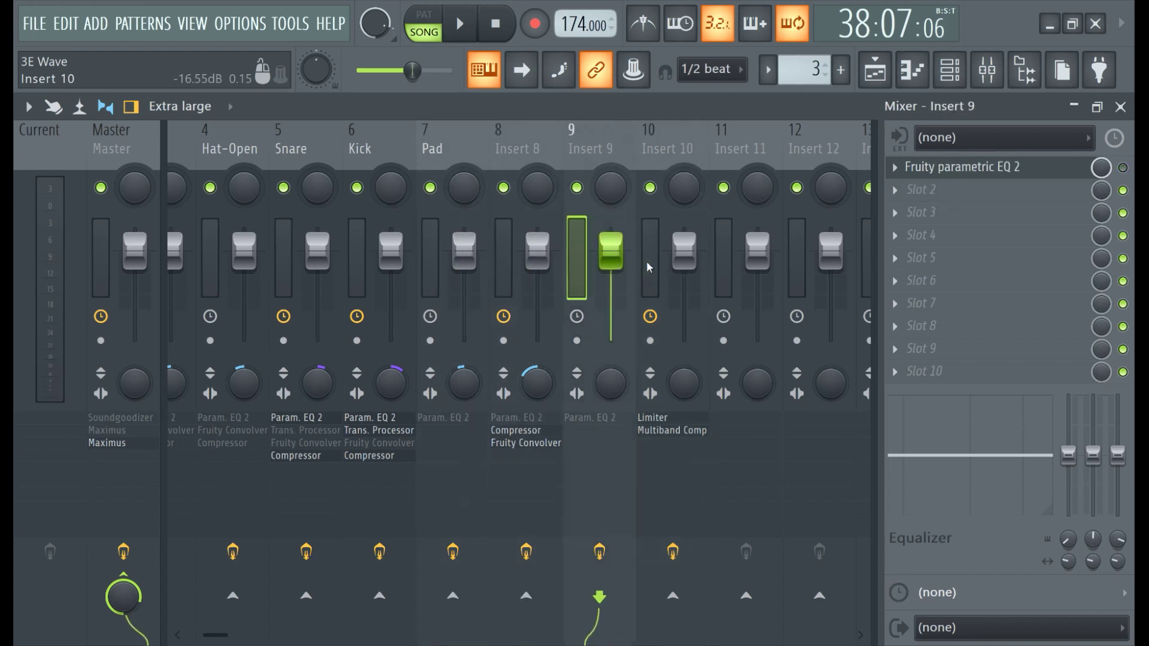
pyautogui.press('Left')
pyautogui.press('Right')
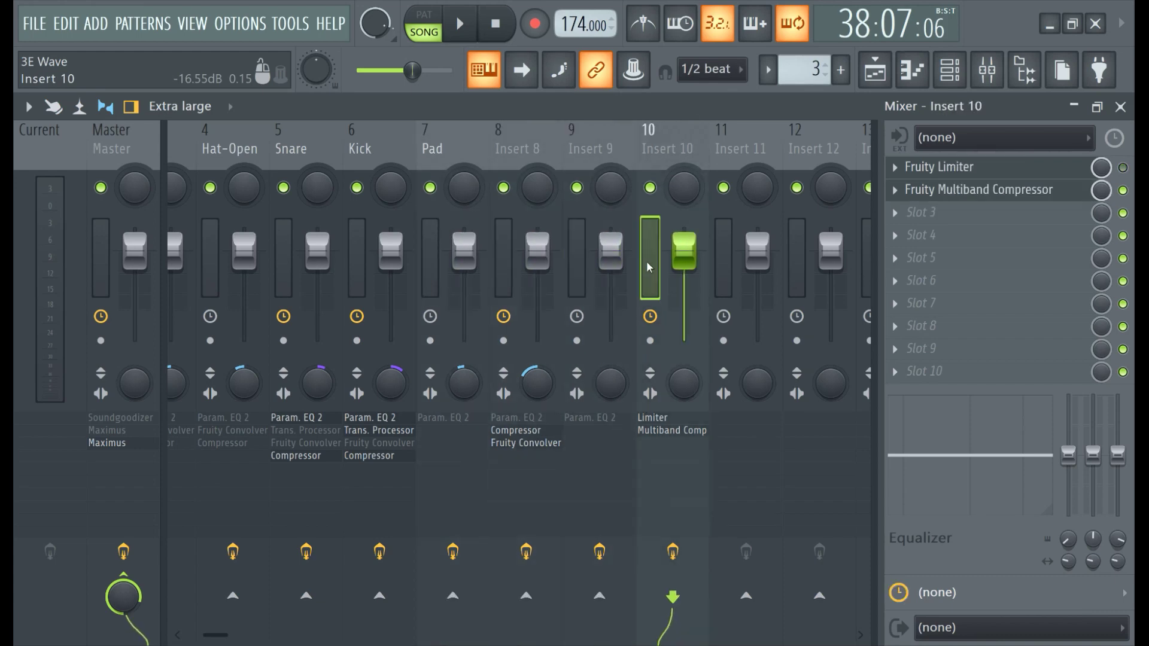
pyautogui.press('Left')
pyautogui.press('Left')
pyautogui.press('Left')
pyautogui.press('Left')
pyautogui.press('Left')
pyautogui.press('Left')
pyautogui.press('Left')
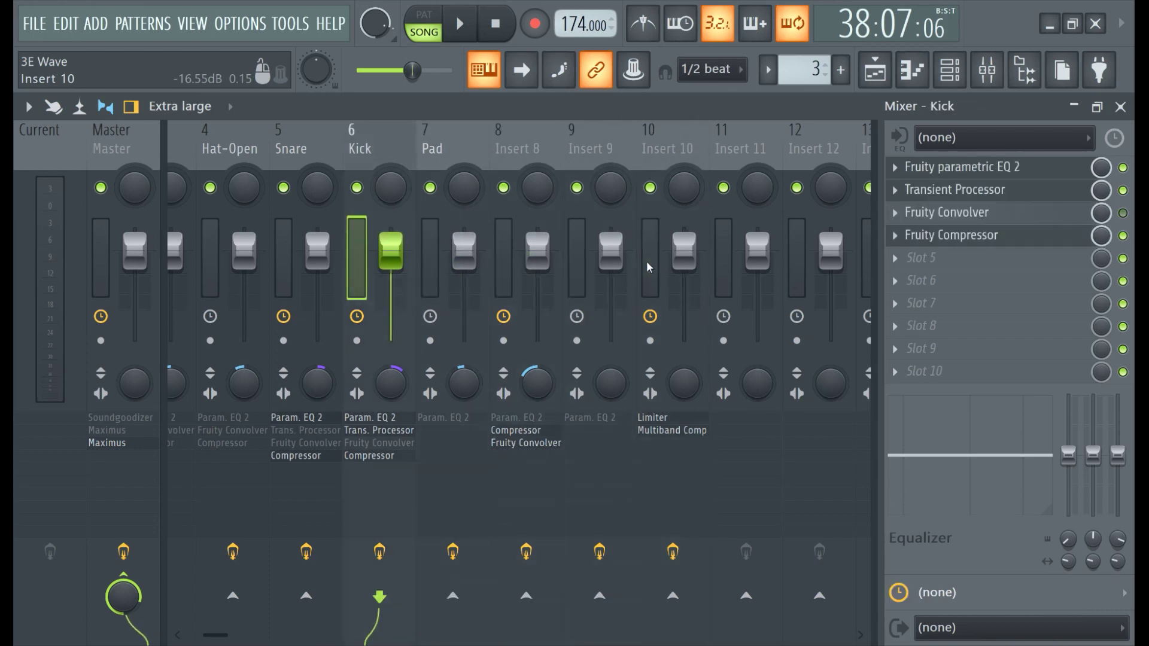
pyautogui.press('Left')
pyautogui.press('Left')
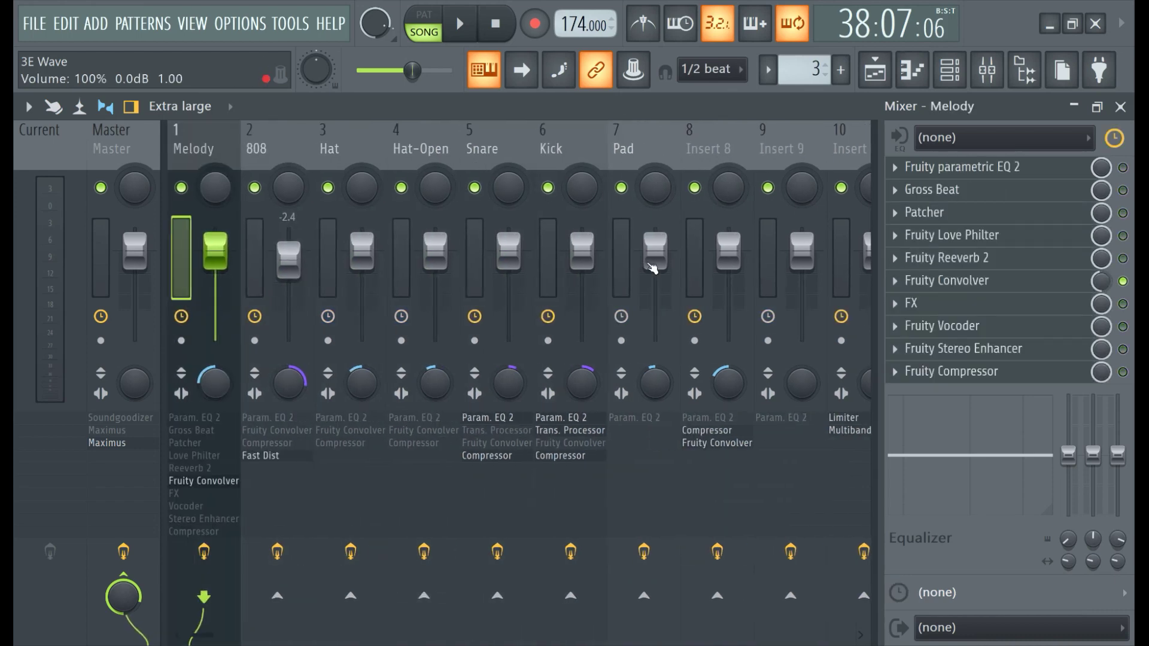
pyautogui.press('Right')
pyautogui.press('Left')
pyautogui.press('Right')
pyautogui.press('Left')
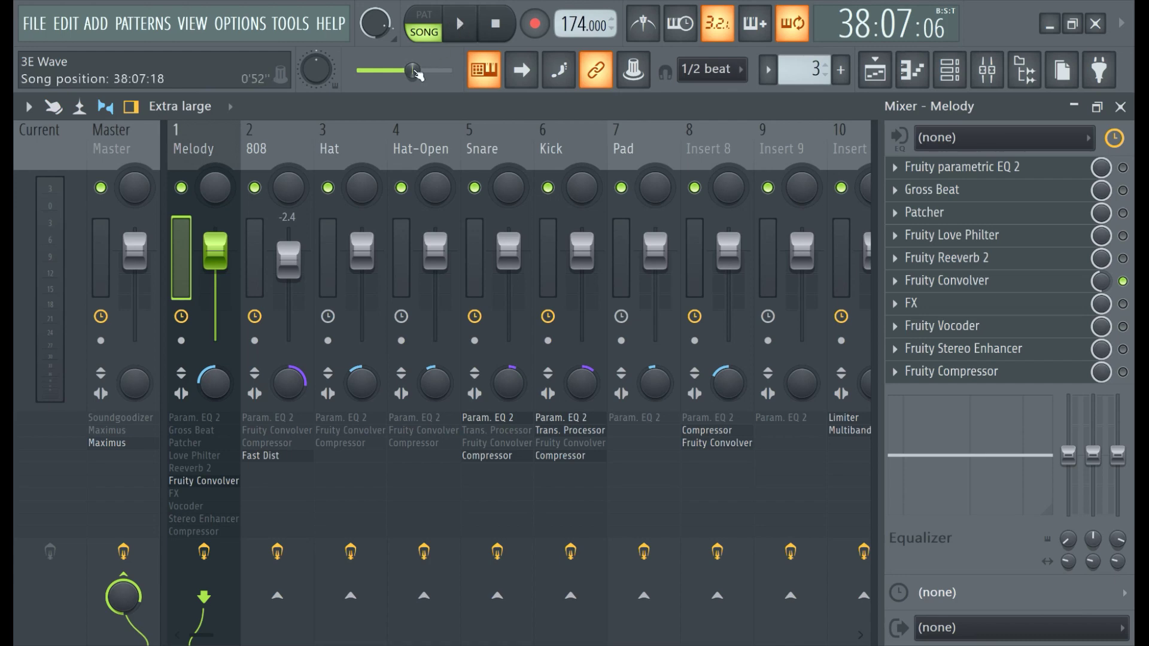
pyautogui.moveTo(412, 71); pyautogui.dragTo(388, 70)
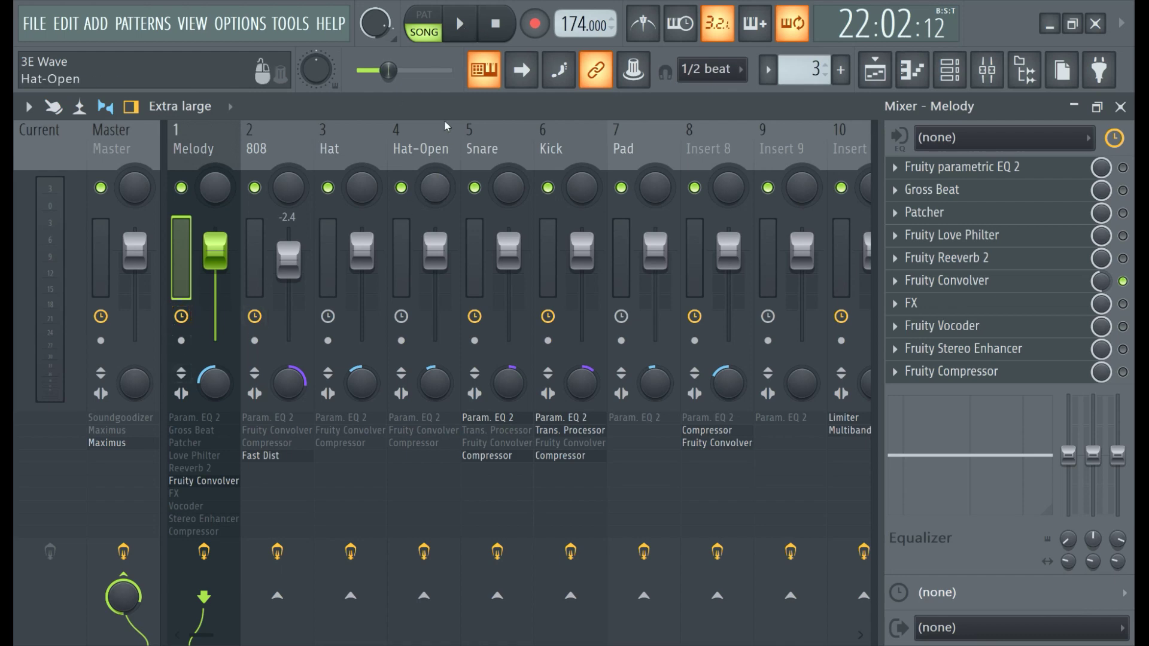
# Play the song with the Master's stereo image fully merged
pyautogui.click(459, 38)
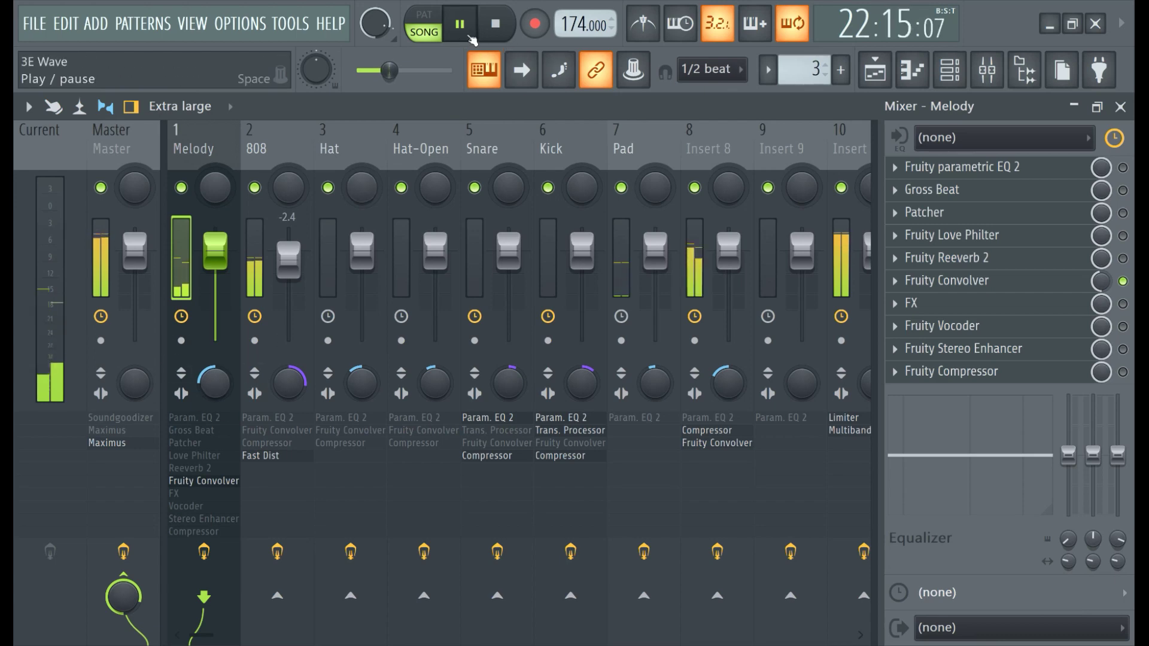
pyautogui.click(460, 24)
pyautogui.moveTo(149, 393); pyautogui.dragTo(149, 359)
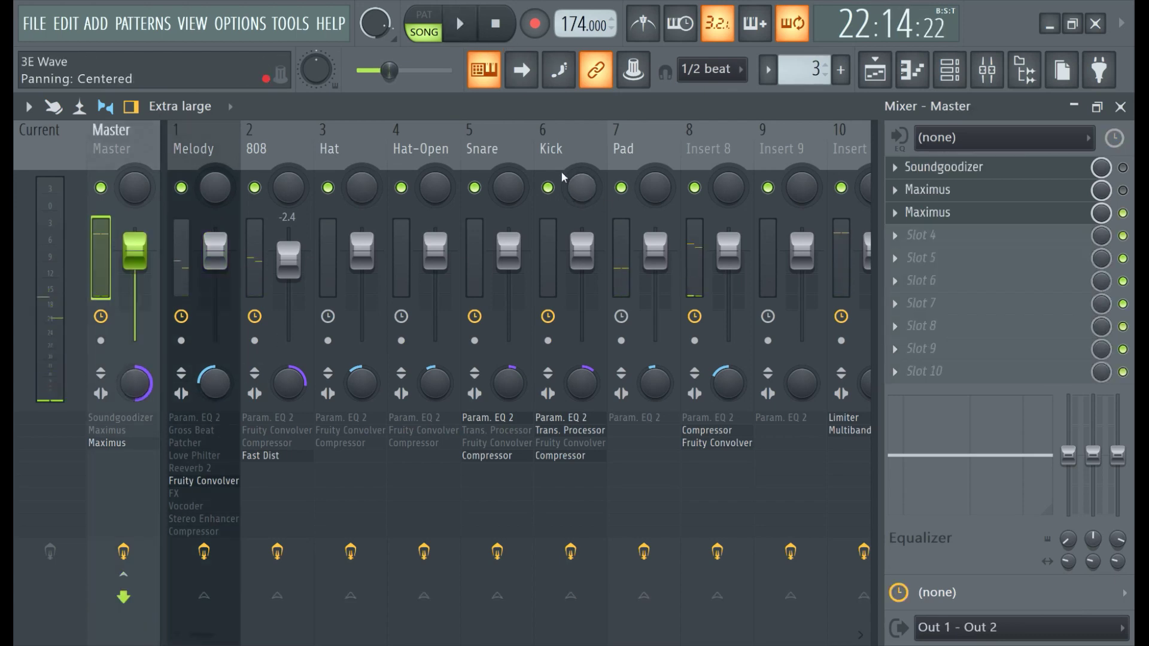
pyautogui.click(460, 25)
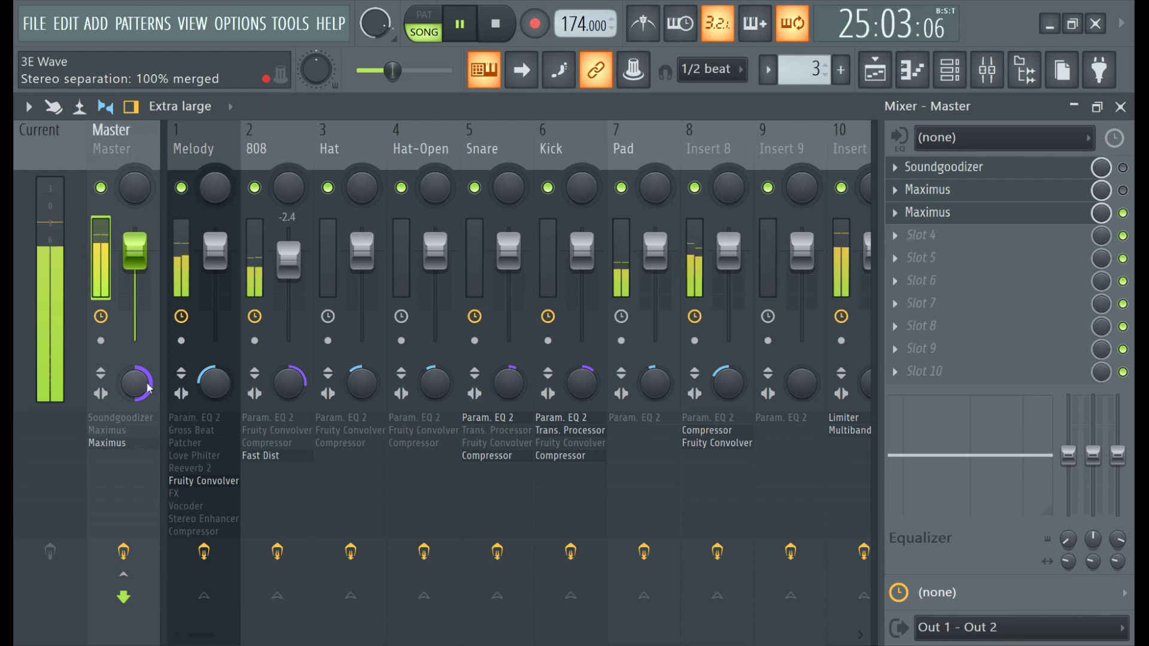
# Try about 12% Master merging, reset stereo separation to original, pause, and reselect Insert 10
pyautogui.moveTo(143, 383)
pyautogui.mouseDown()
pyautogui.moveTo(143, 413)
pyautogui.moveTo(143, 376)
pyautogui.mouseUp()
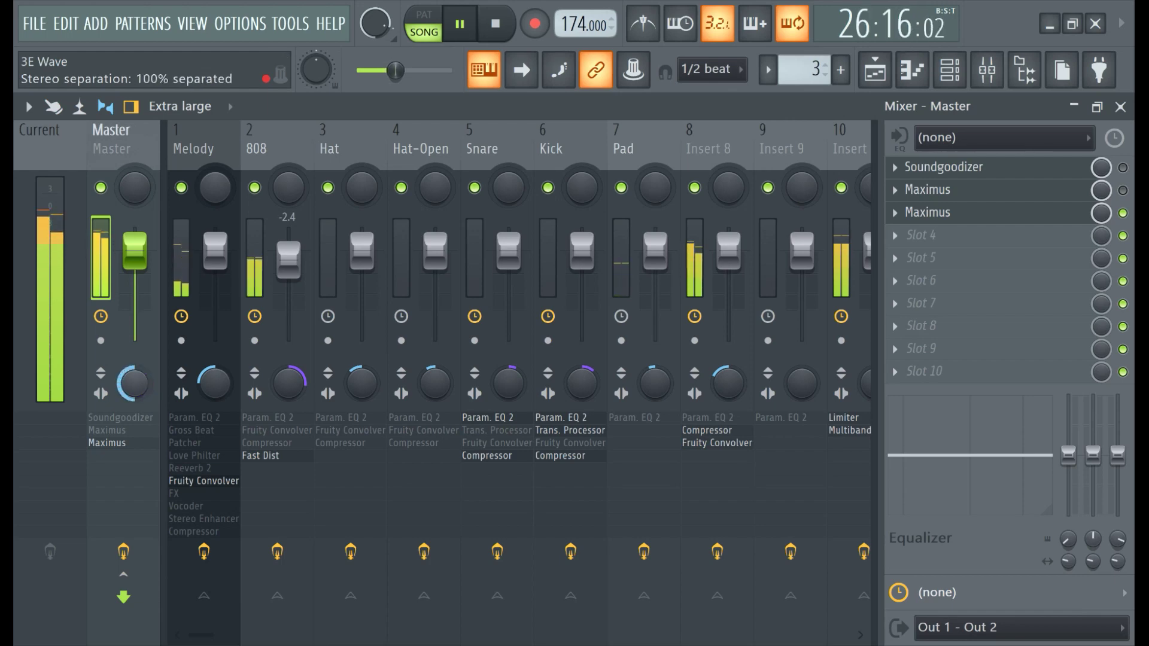
pyautogui.rightClick(137, 385)
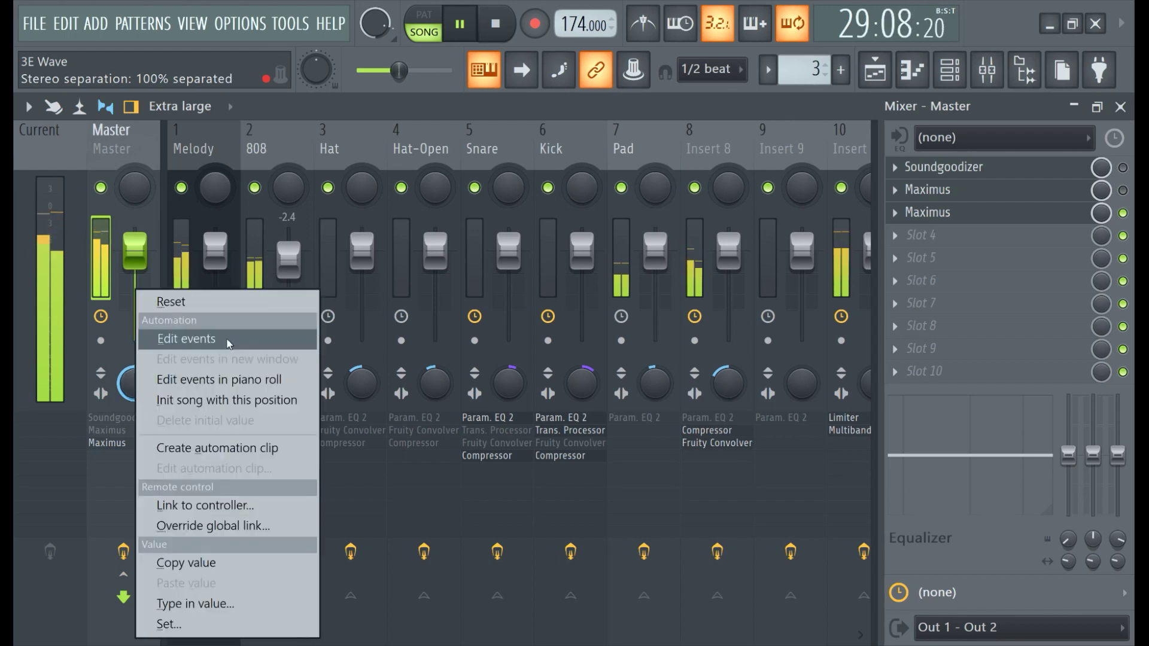
pyautogui.click(173, 301)
pyautogui.click(460, 24)
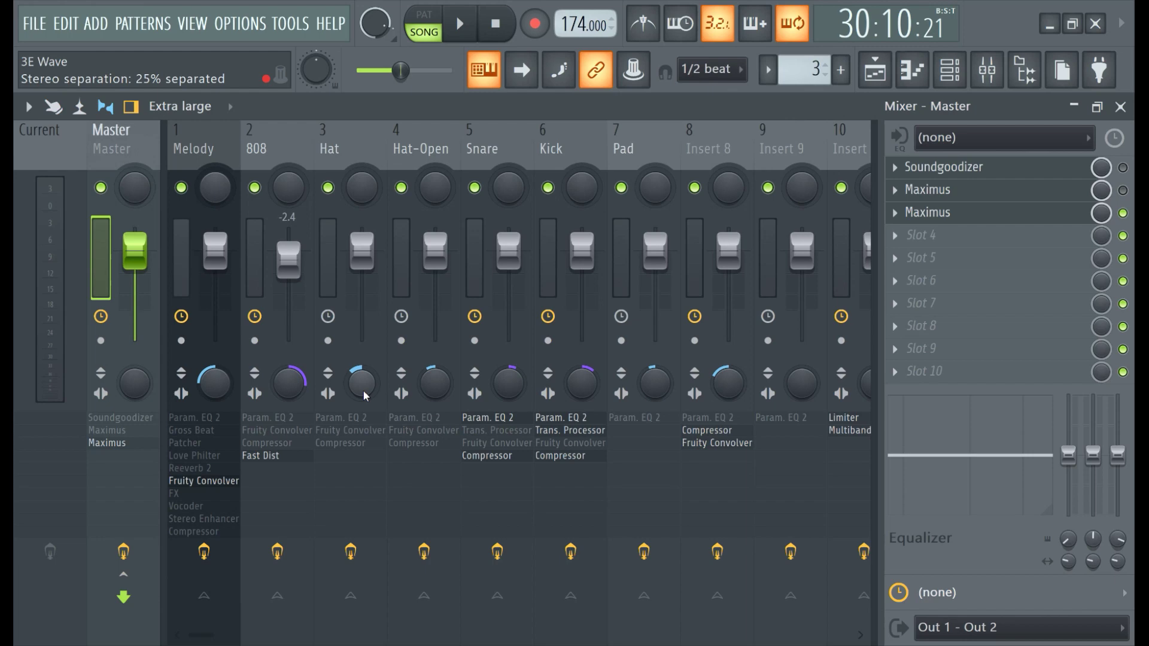
pyautogui.click(844, 317)
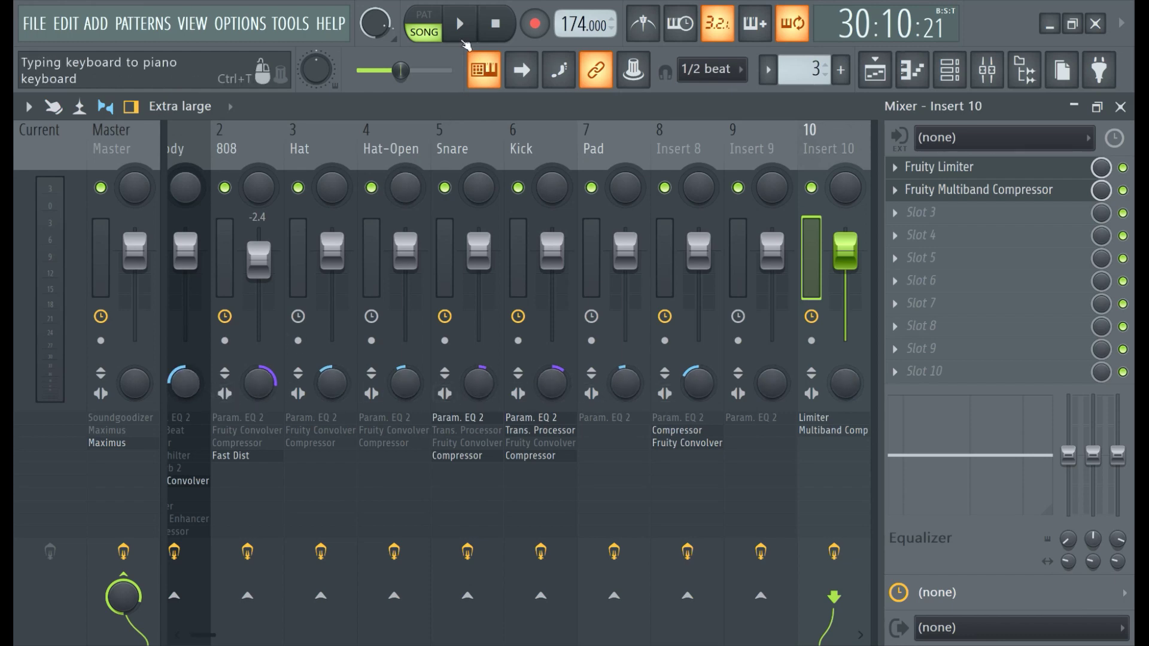
pyautogui.click(459, 23)
pyautogui.click(459, 22)
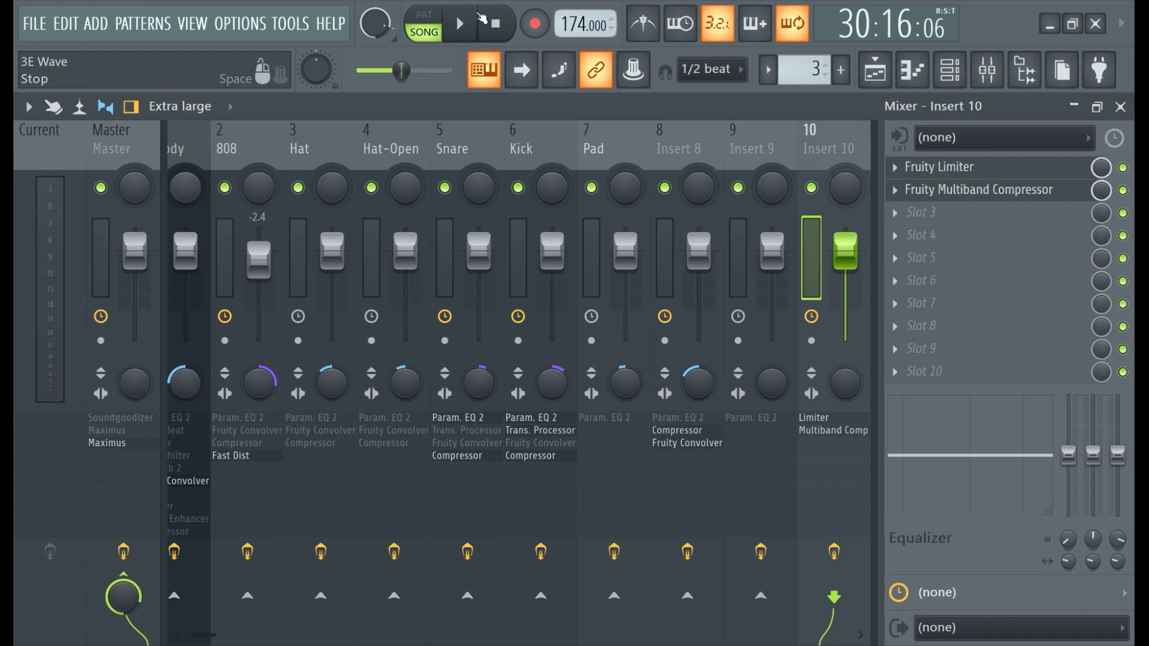
pyautogui.press('space')
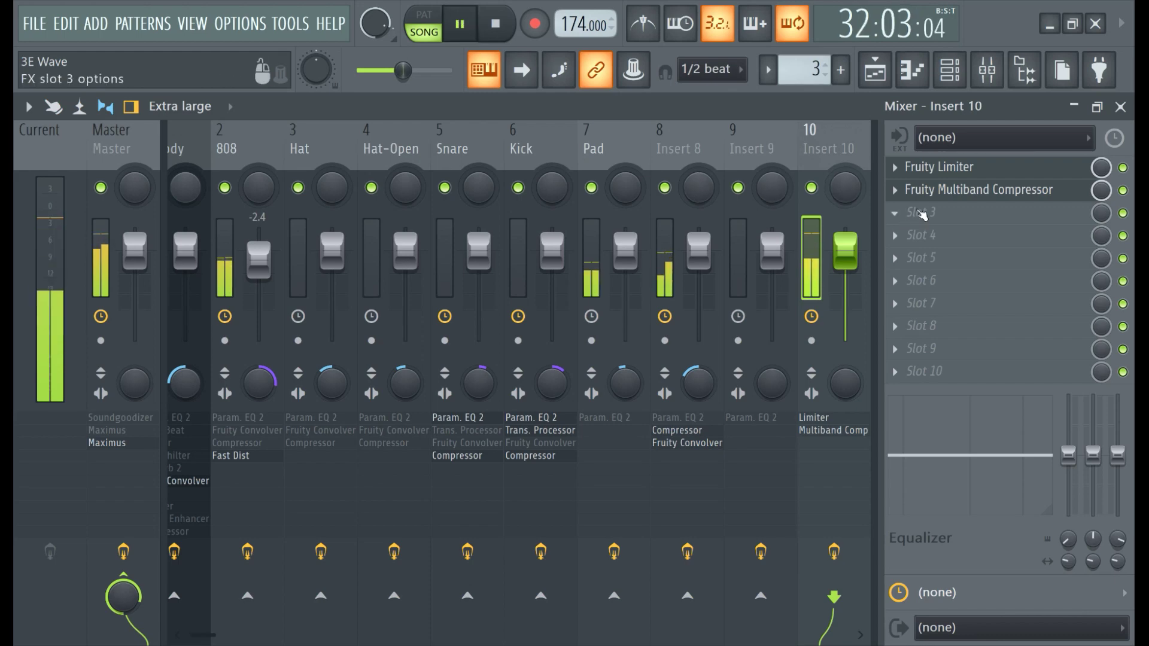
# Load Fruity Convolver into Insert 10's slot 3, lower its mix knob, and open the Fruity Limiter
pyautogui.click(910, 213)
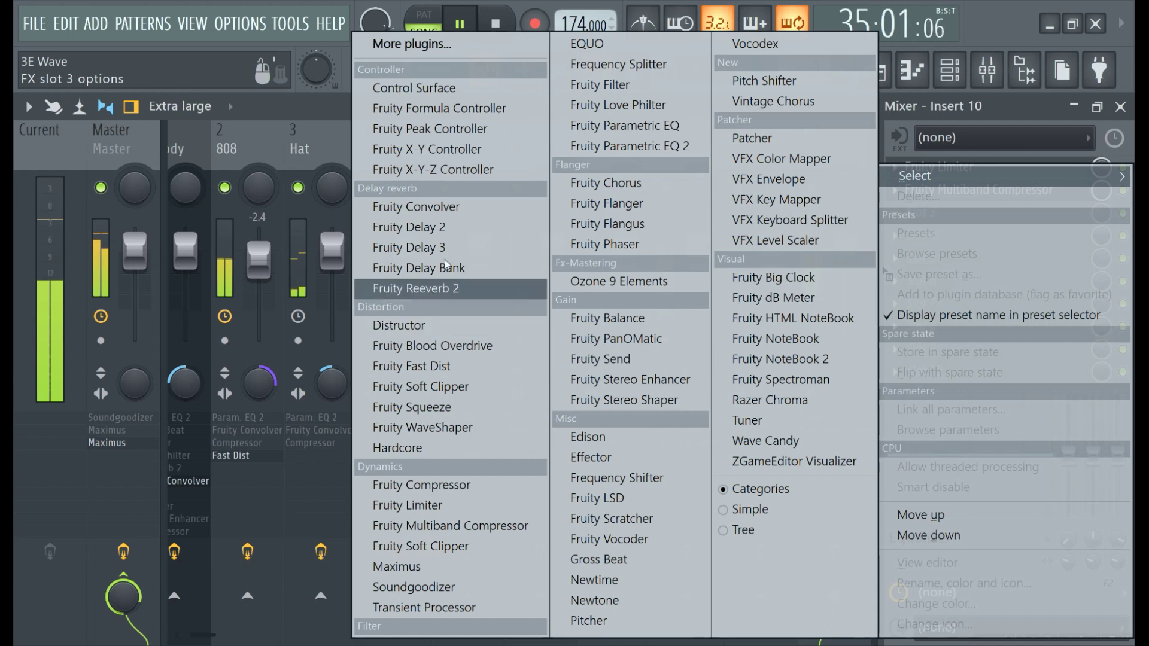
pyautogui.click(441, 211)
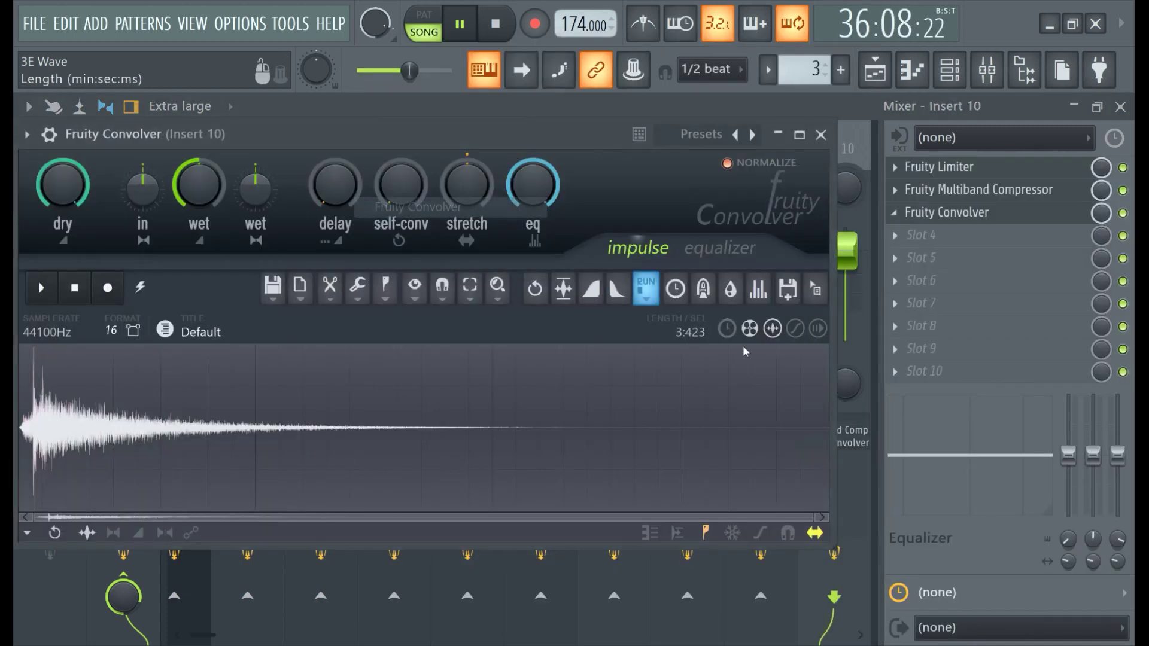
pyautogui.moveTo(530, 129); pyautogui.dragTo(742, 200)
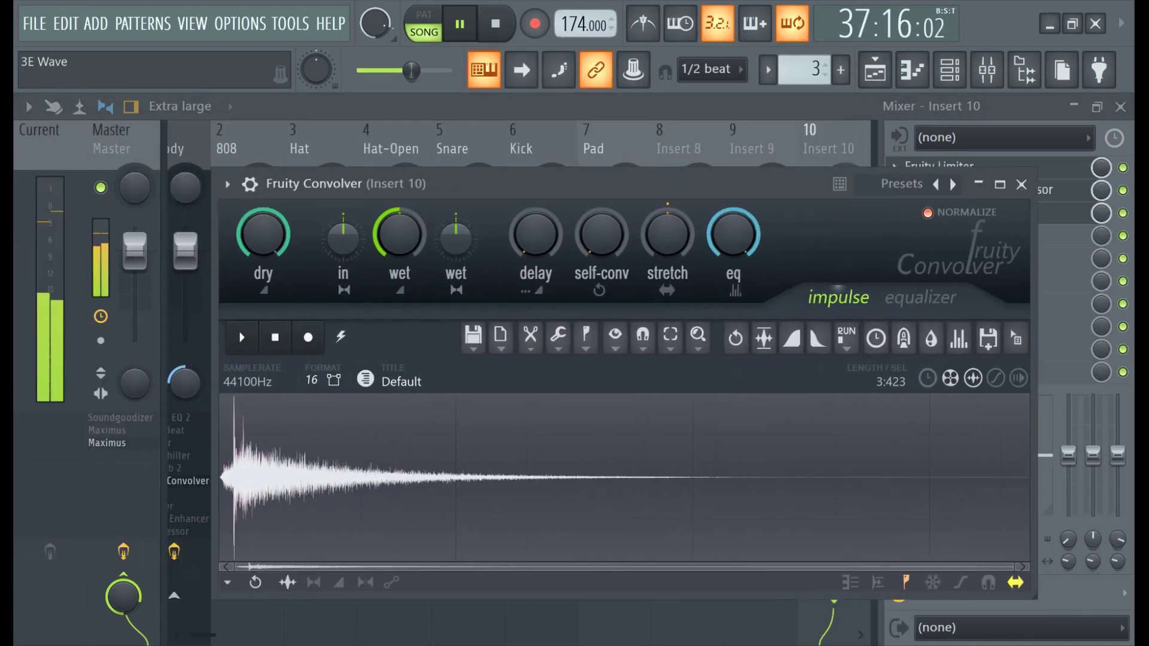
pyautogui.press('Escape')
pyautogui.moveTo(1101, 213); pyautogui.dragTo(1106, 218)
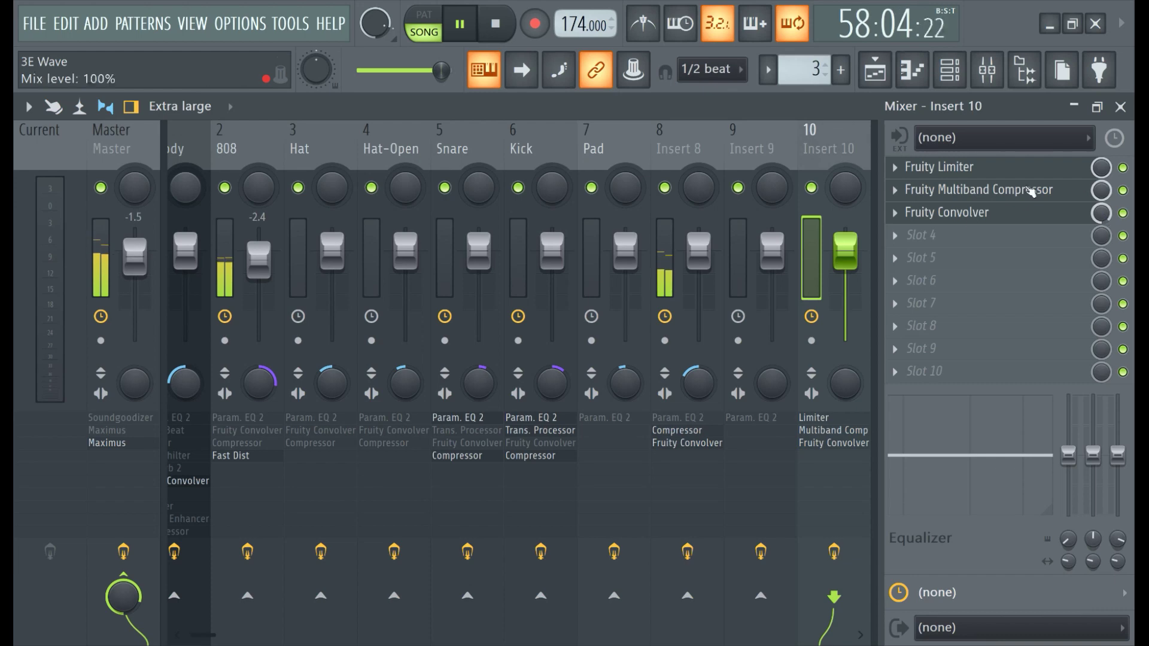
pyautogui.click(915, 167)
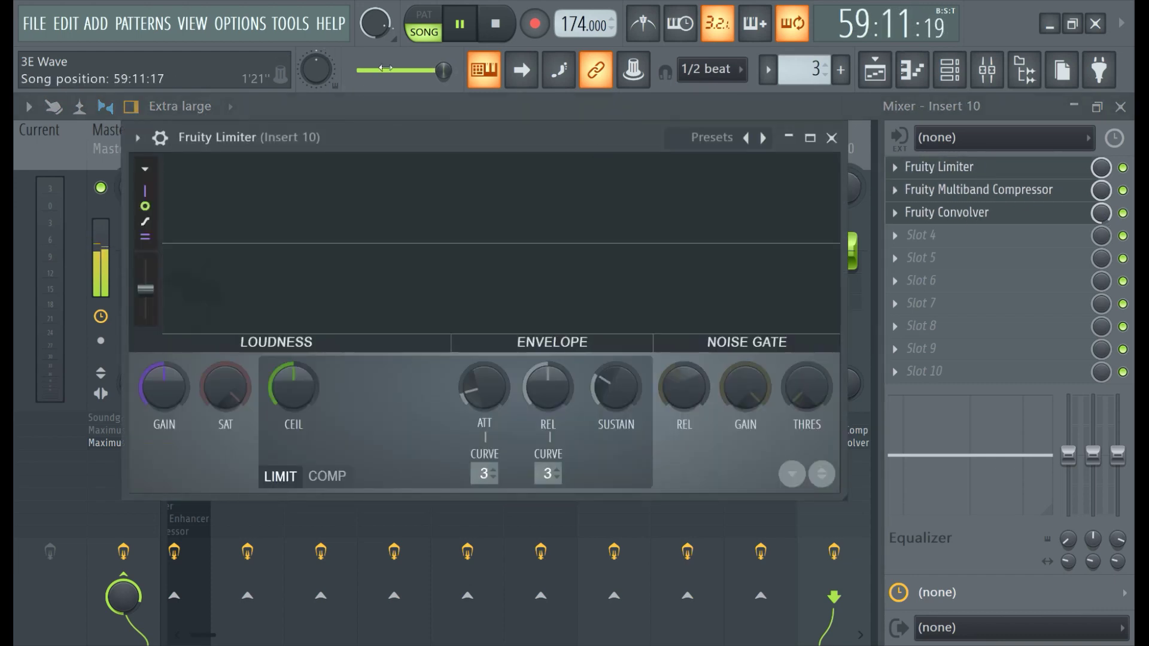
# Move the song position back, stop playback, and show Insert 10's Fruity Multiband Compressor
pyautogui.moveTo(443, 71); pyautogui.dragTo(412, 71)
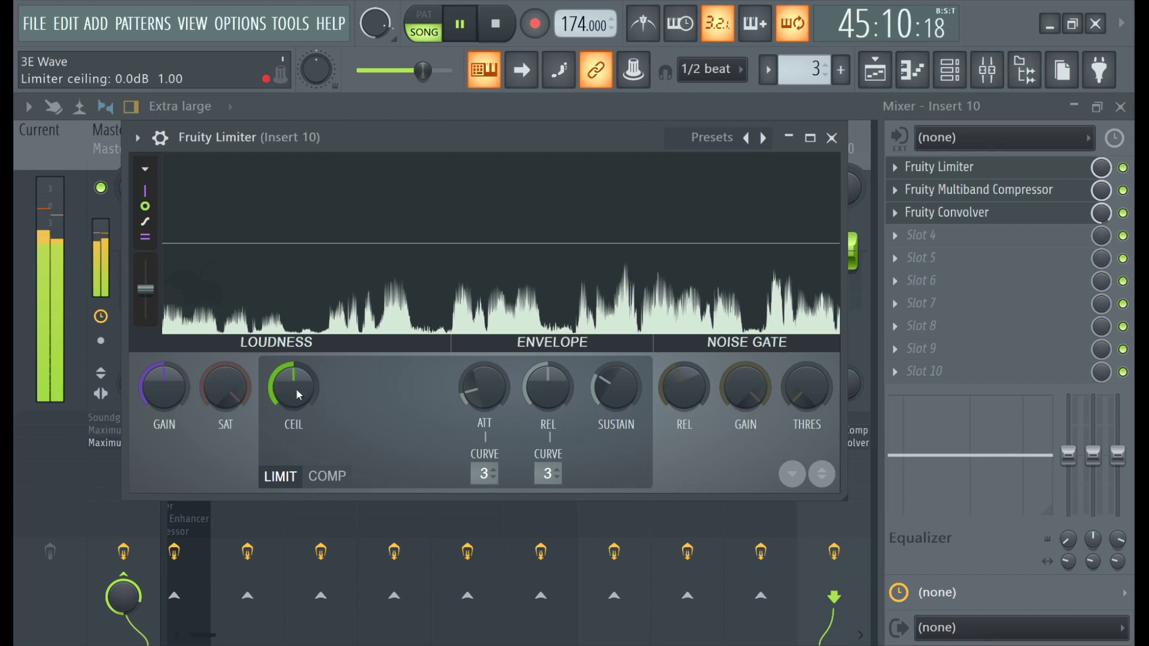
pyautogui.click(460, 24)
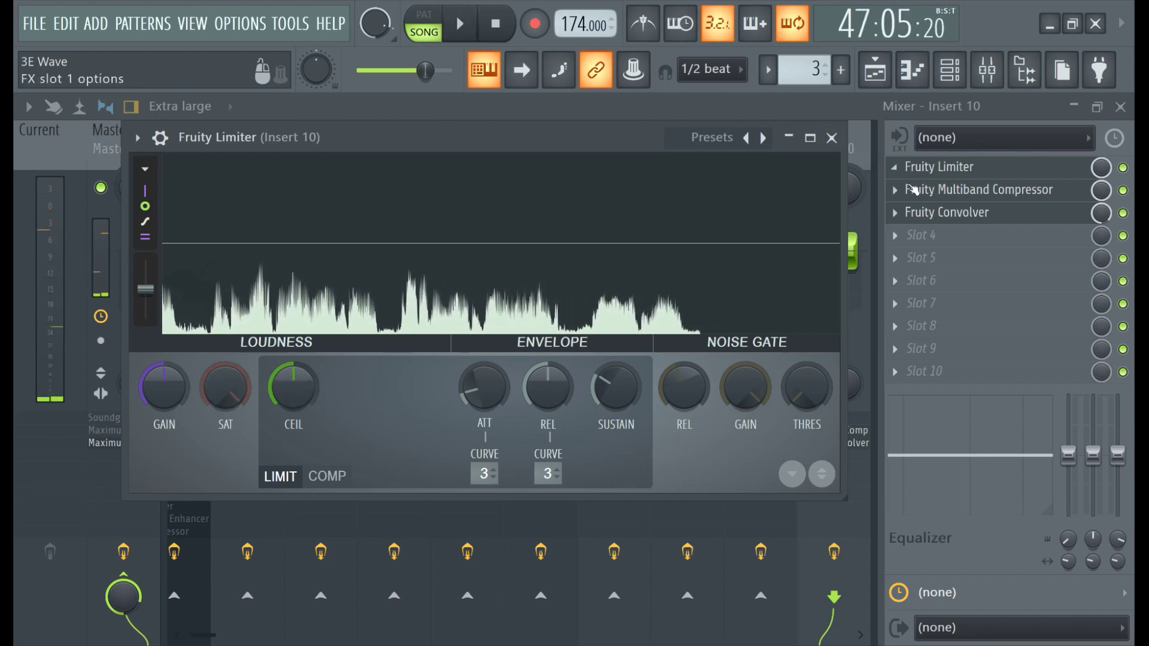
pyautogui.click(944, 190)
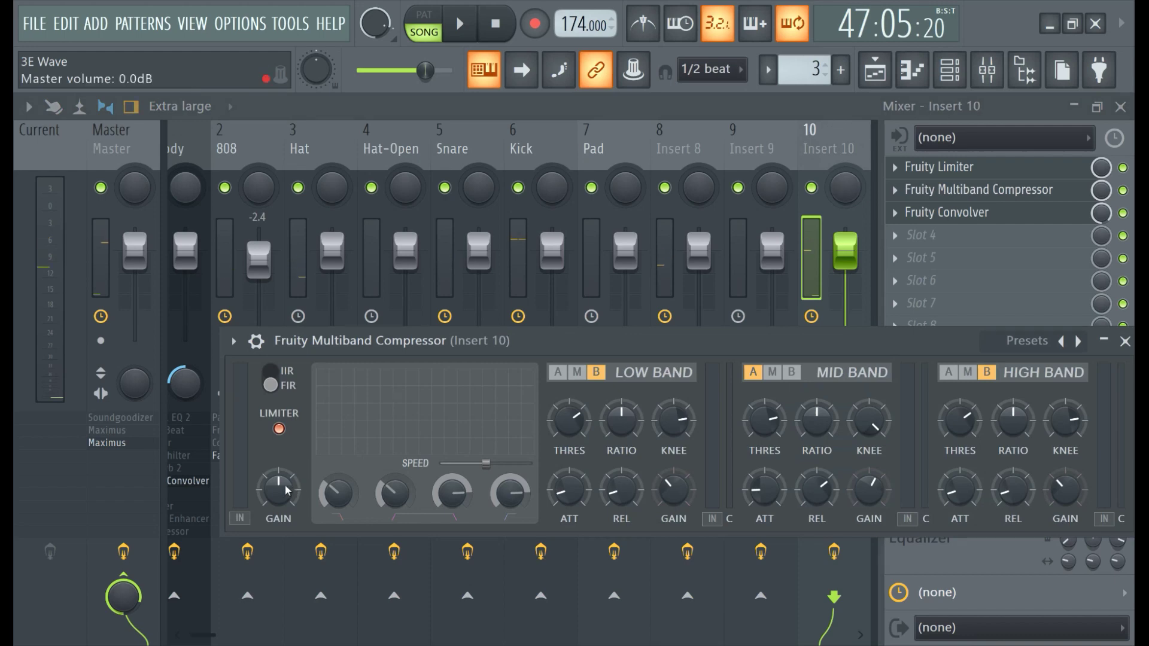
# Play the vocal while toggling the Multiband Compressor window, then pause at 57:09:06 with the mixer in front
pyautogui.scroll(1, 135, 249)
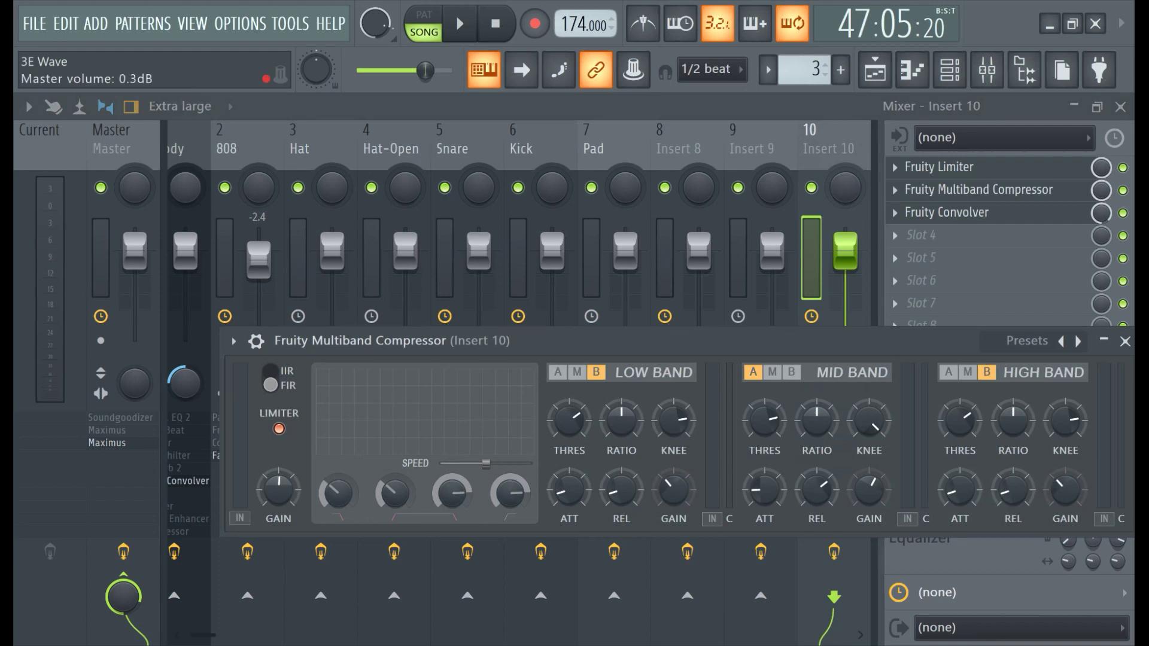
pyautogui.click(460, 23)
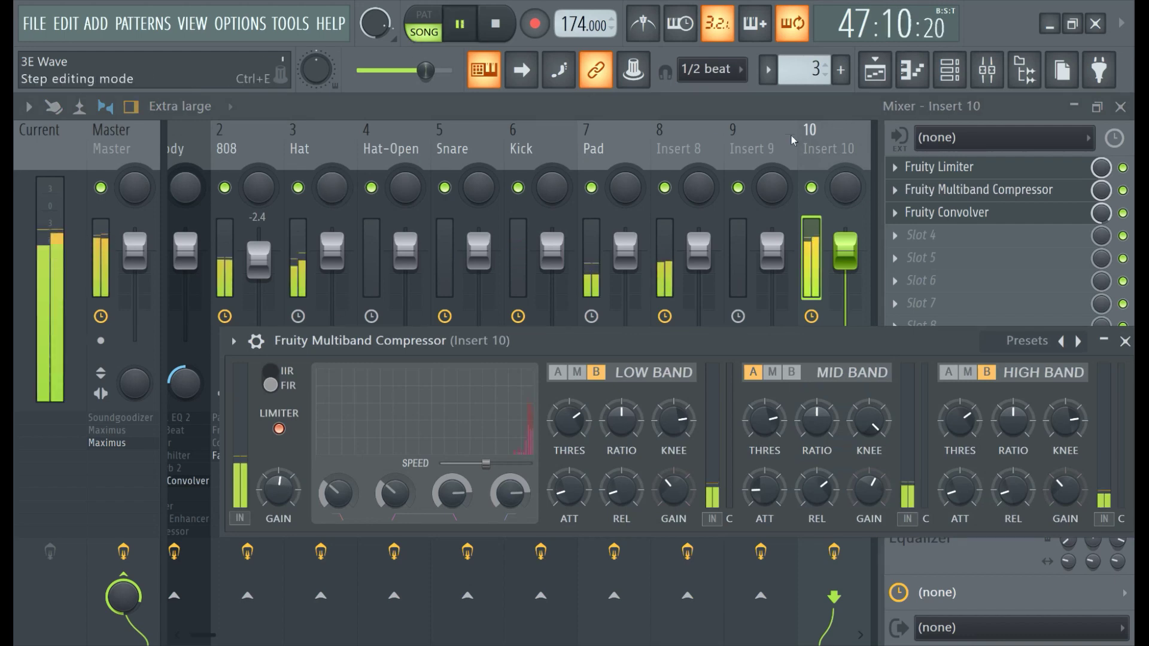
pyautogui.click(976, 198)
pyautogui.click(976, 193)
pyautogui.click(976, 191)
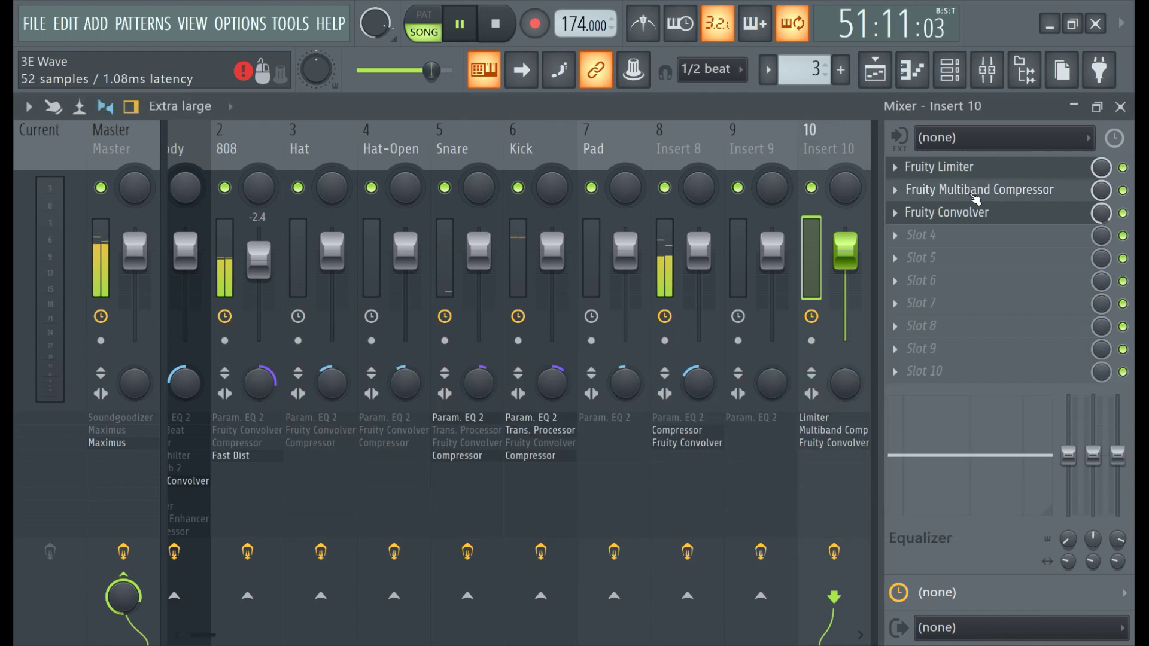
pyautogui.click(976, 193)
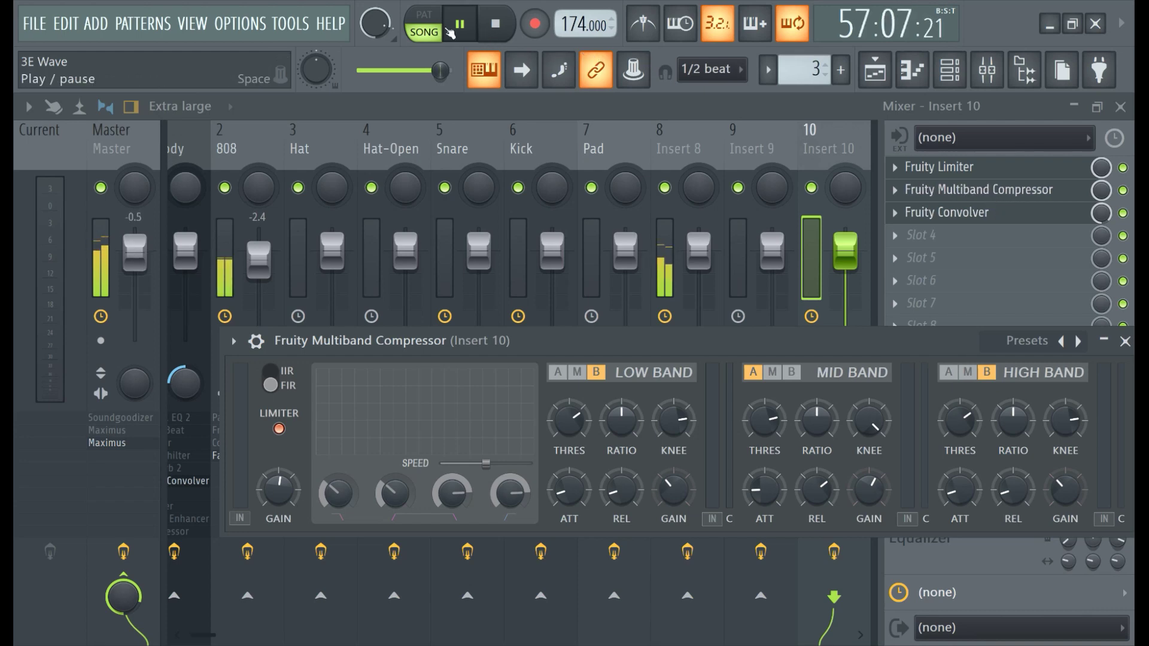
pyautogui.click(471, 28)
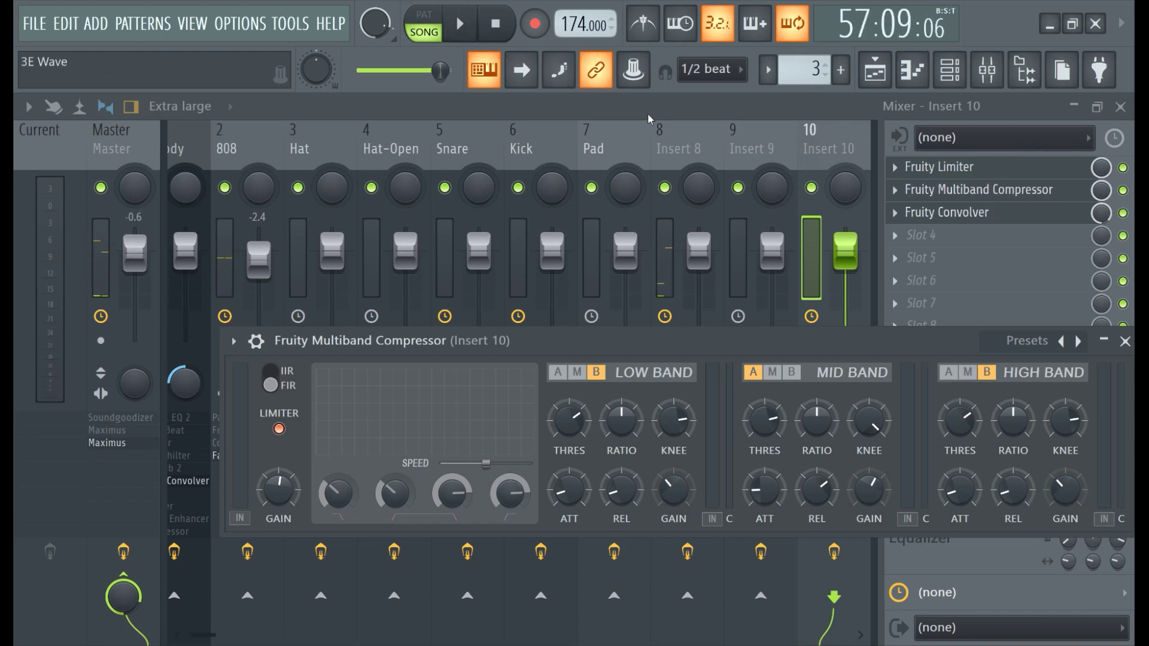
pyautogui.click(845, 106)
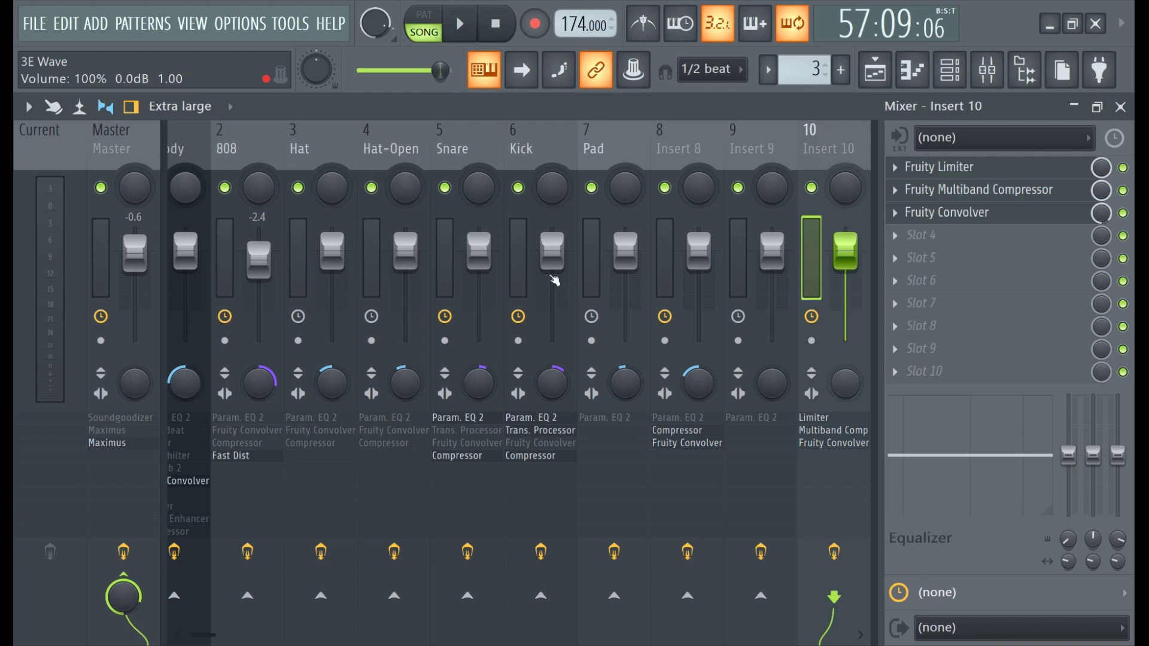
# Widen Insert 10's stereo separation to about 17%, then reset it to its original value
pyautogui.moveTo(845, 389); pyautogui.dragTo(846, 379)
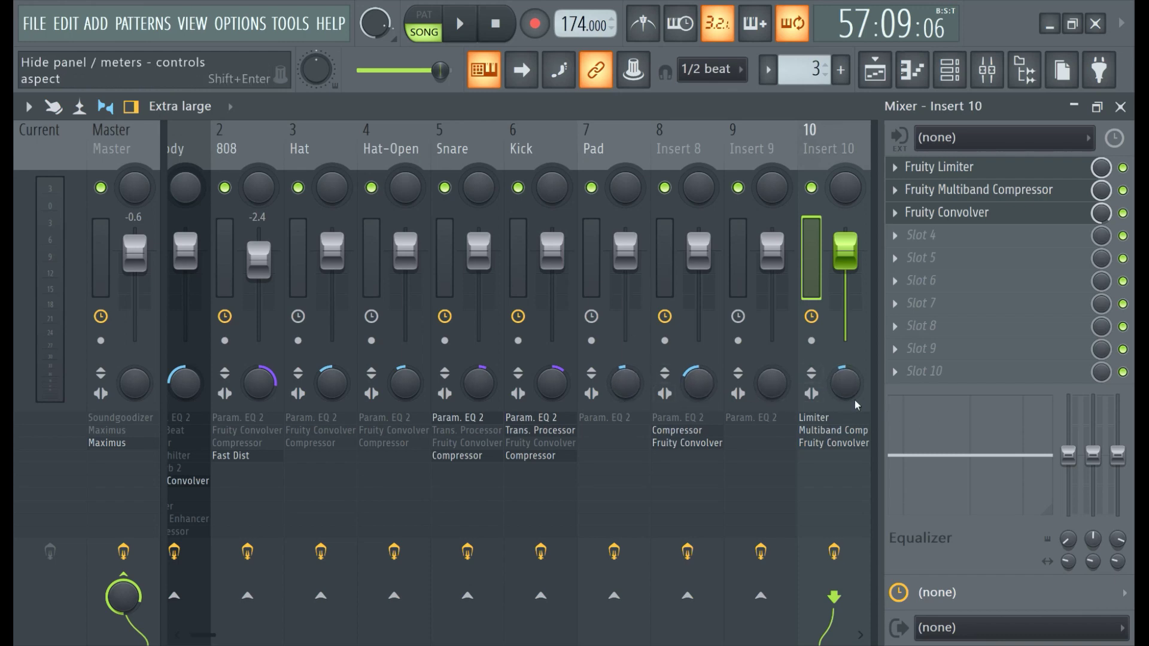
pyautogui.moveTo(849, 390); pyautogui.dragTo(850, 390)
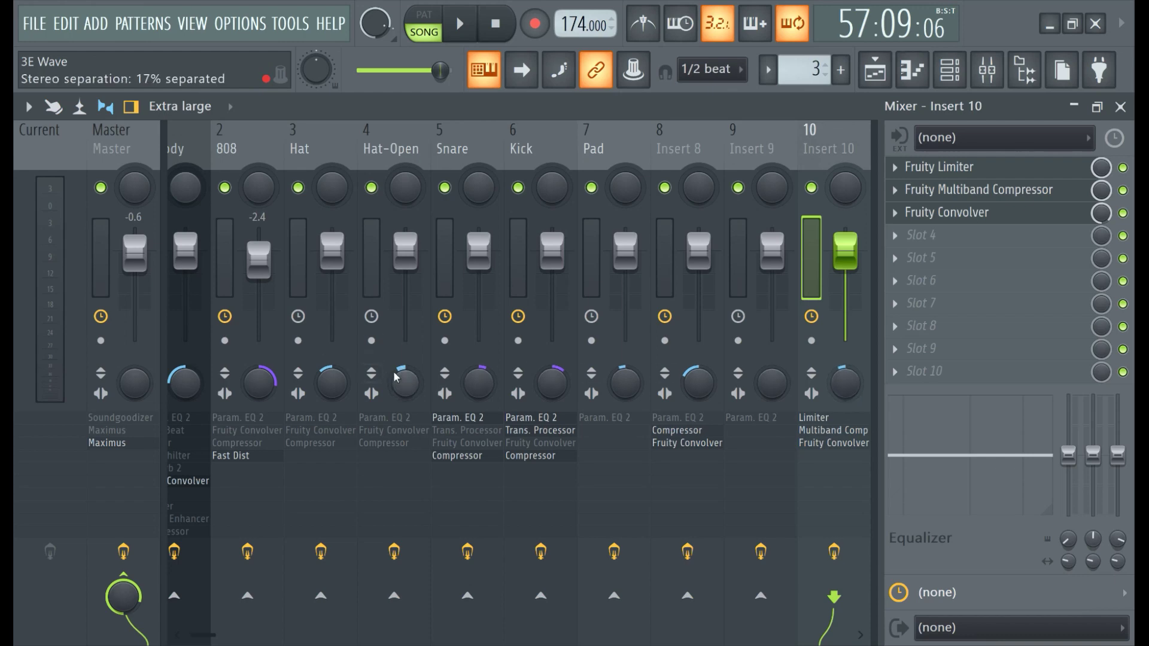
pyautogui.moveTo(845, 383); pyautogui.dragTo(845, 382)
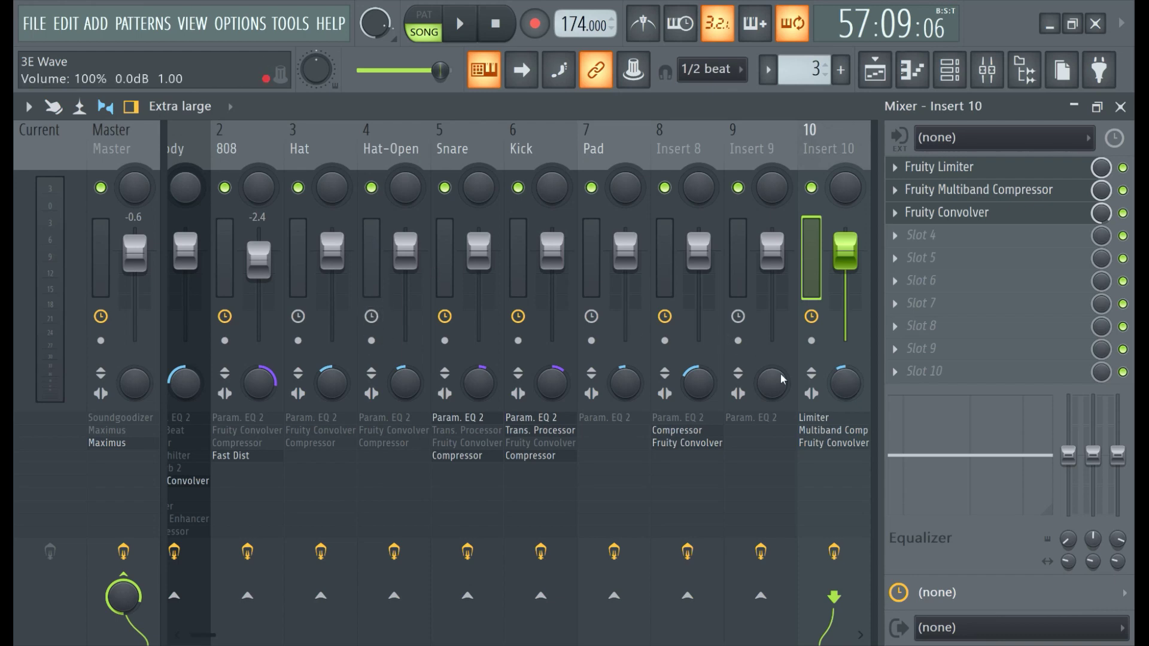
pyautogui.rightClick(846, 383)
pyautogui.click(890, 302)
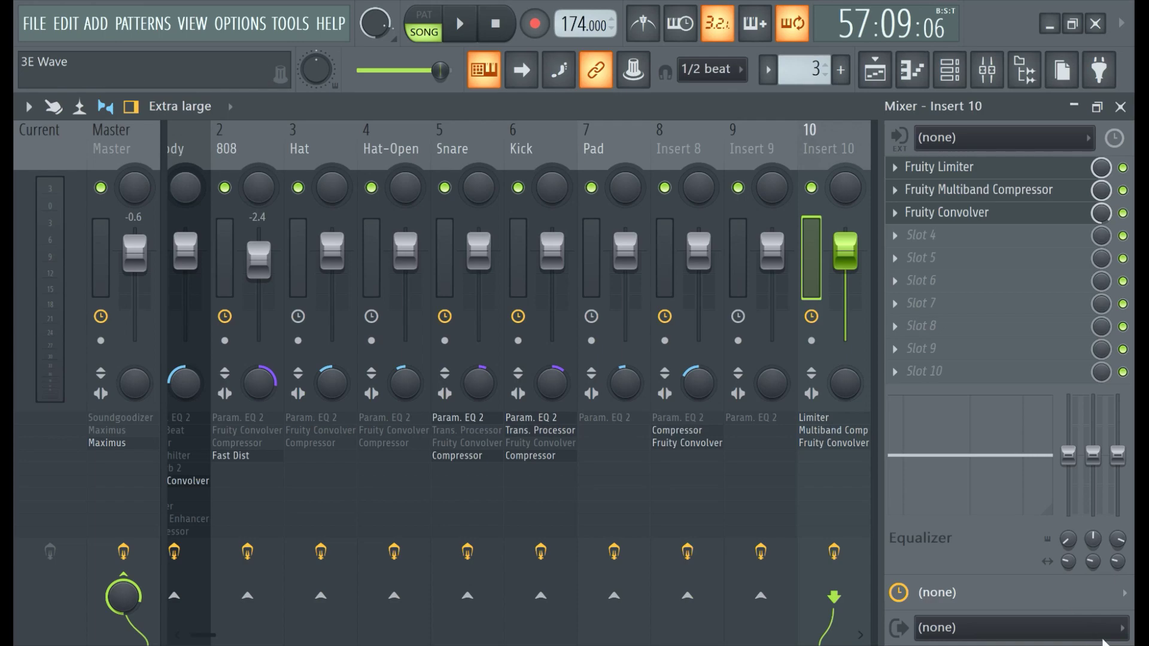
# Browse the slimegreenbeats.com store's Loop de Loops kit and How to Make Beats paperback and eBook listings
pyautogui.hotkey('alt', 'Tab')
pyautogui.scroll(-4, 368, 269)
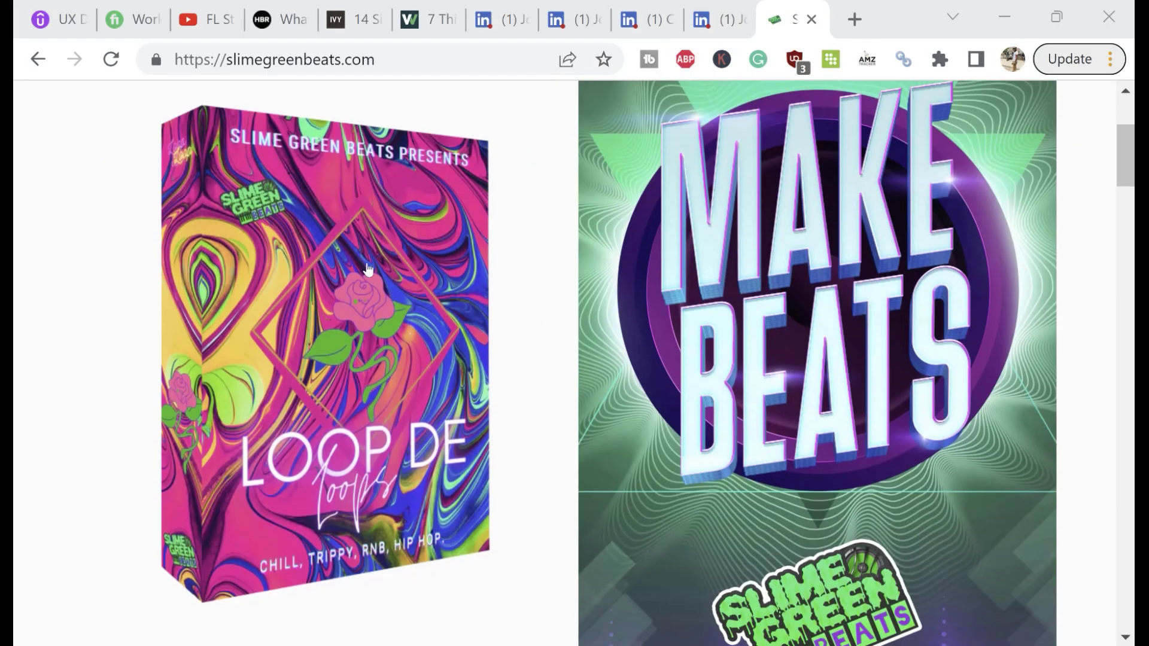
pyautogui.scroll(-3, 368, 270)
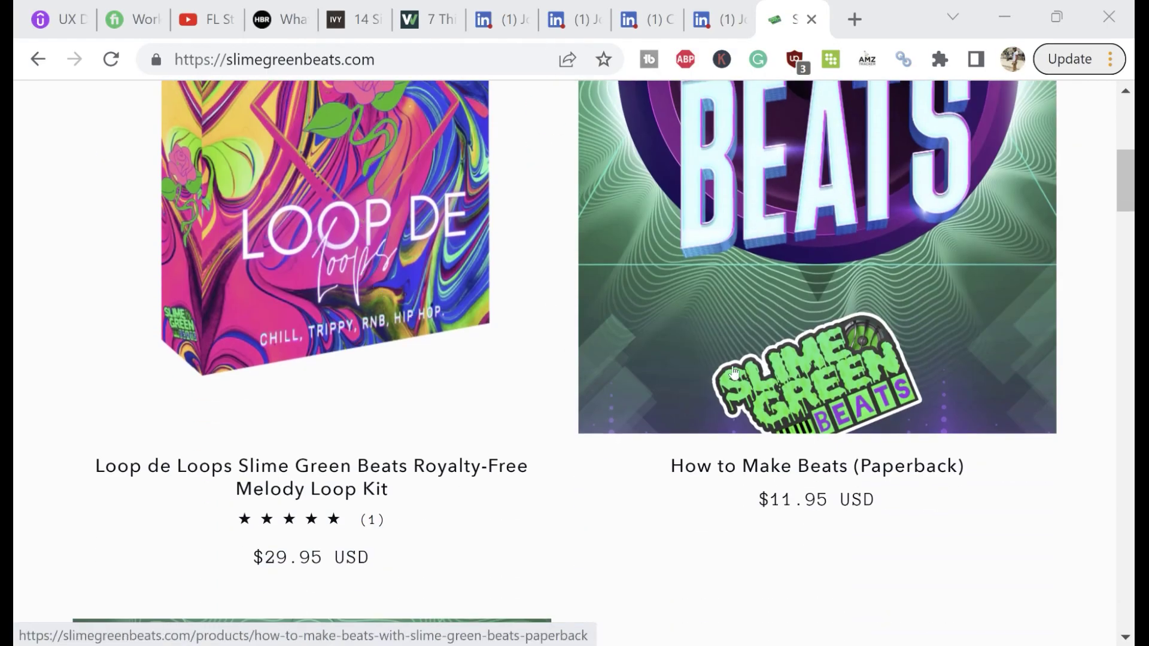
pyautogui.scroll(7, 735, 371)
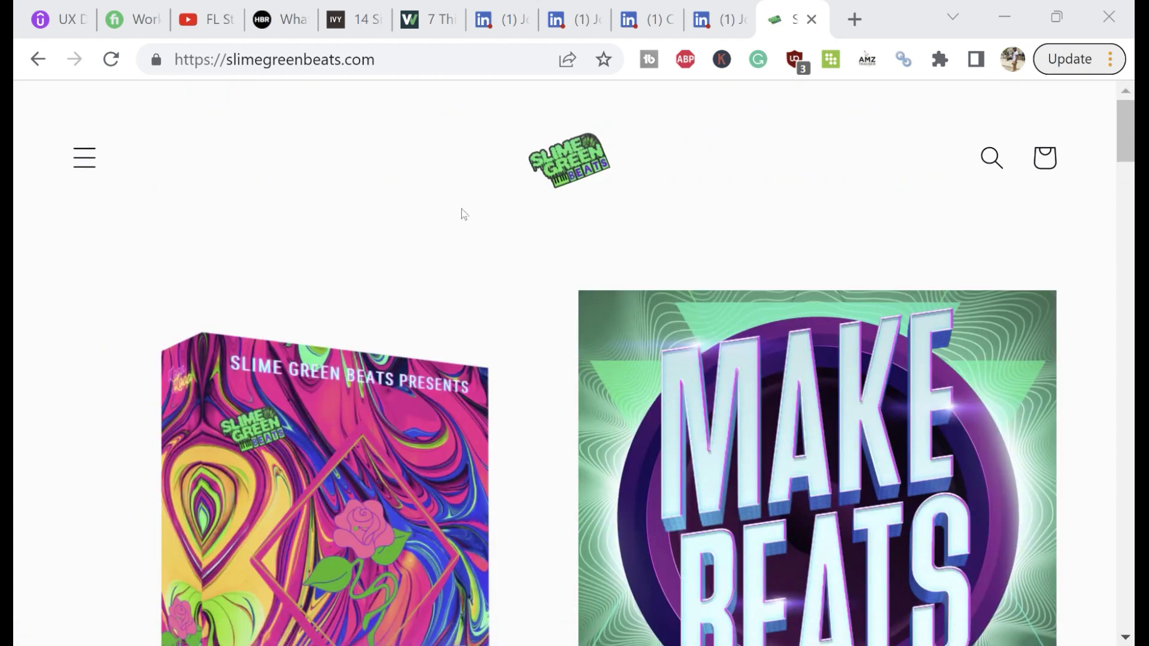
pyautogui.scroll(-5, 462, 206)
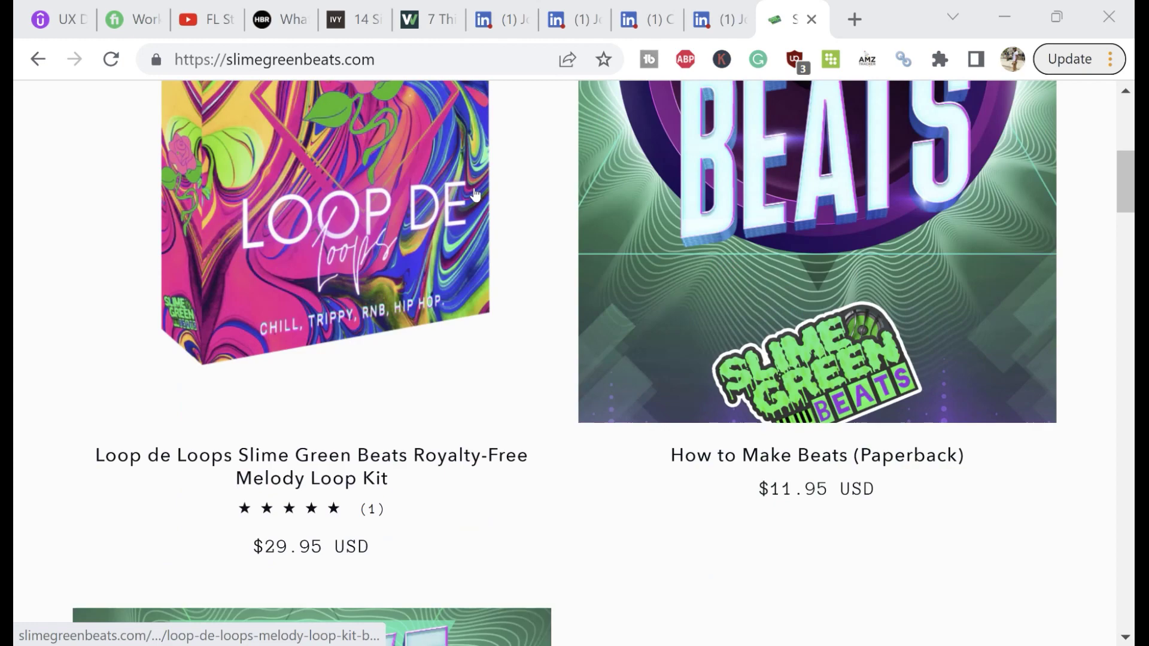
pyautogui.scroll(-2, 474, 194)
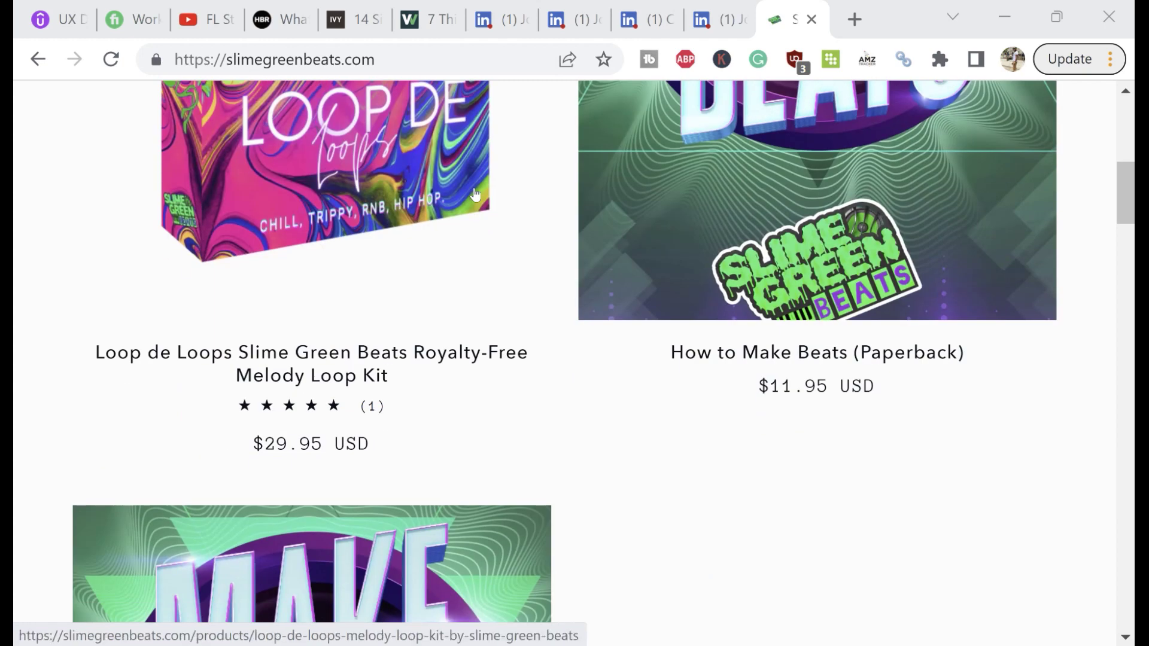
pyautogui.scroll(-4, 455, 234)
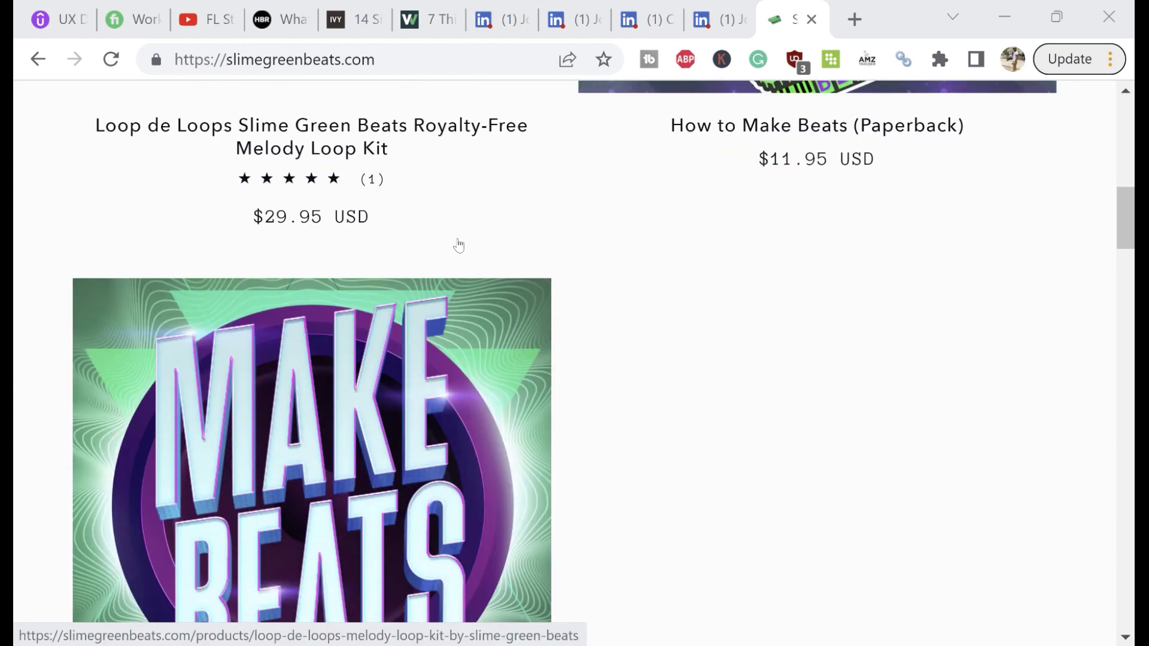
pyautogui.scroll(-4, 459, 245)
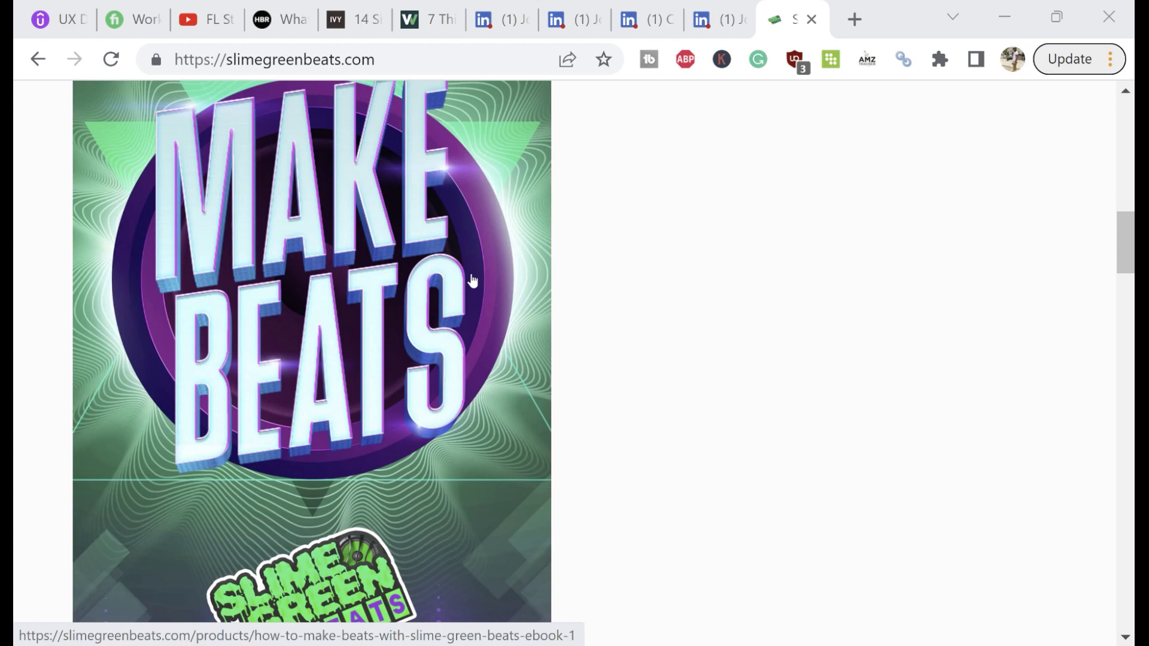
pyautogui.scroll(10, 472, 280)
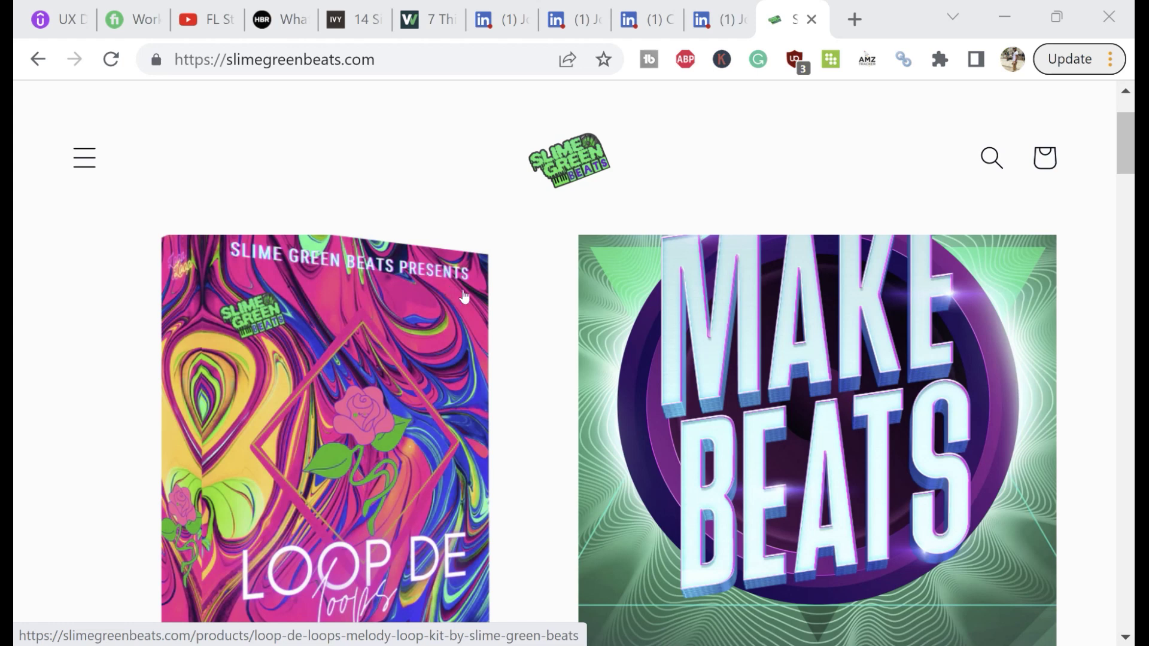
pyautogui.scroll(-5, 419, 314)
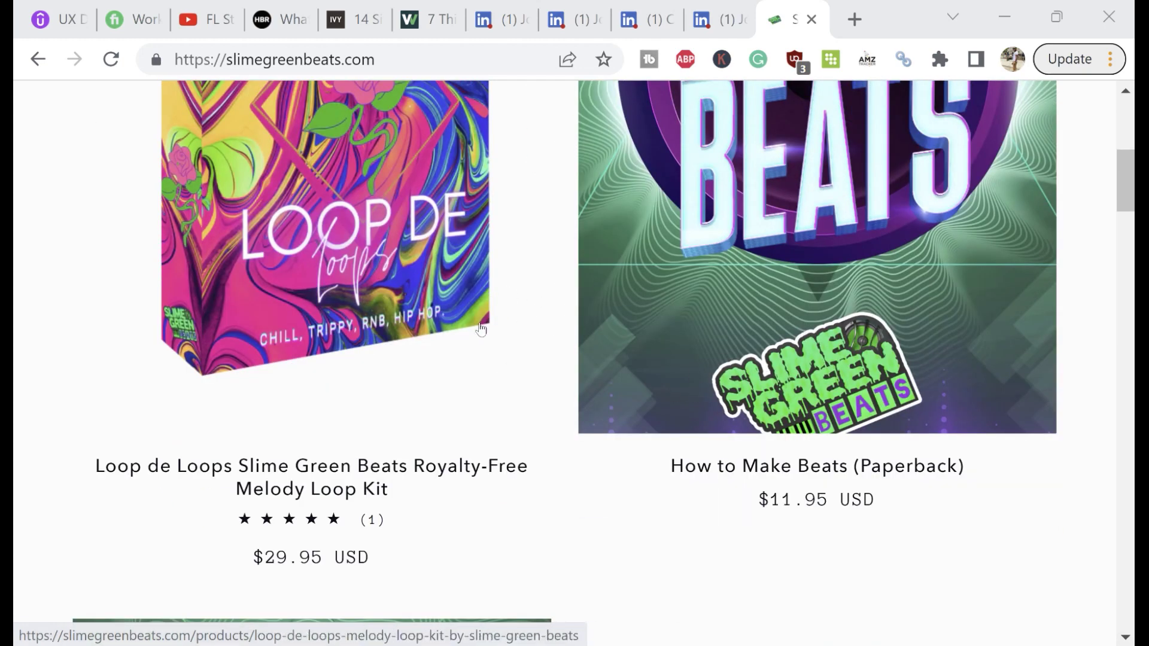
pyautogui.scroll(-5, 449, 299)
pyautogui.scroll(-10, 447, 261)
pyautogui.scroll(20, 470, 246)
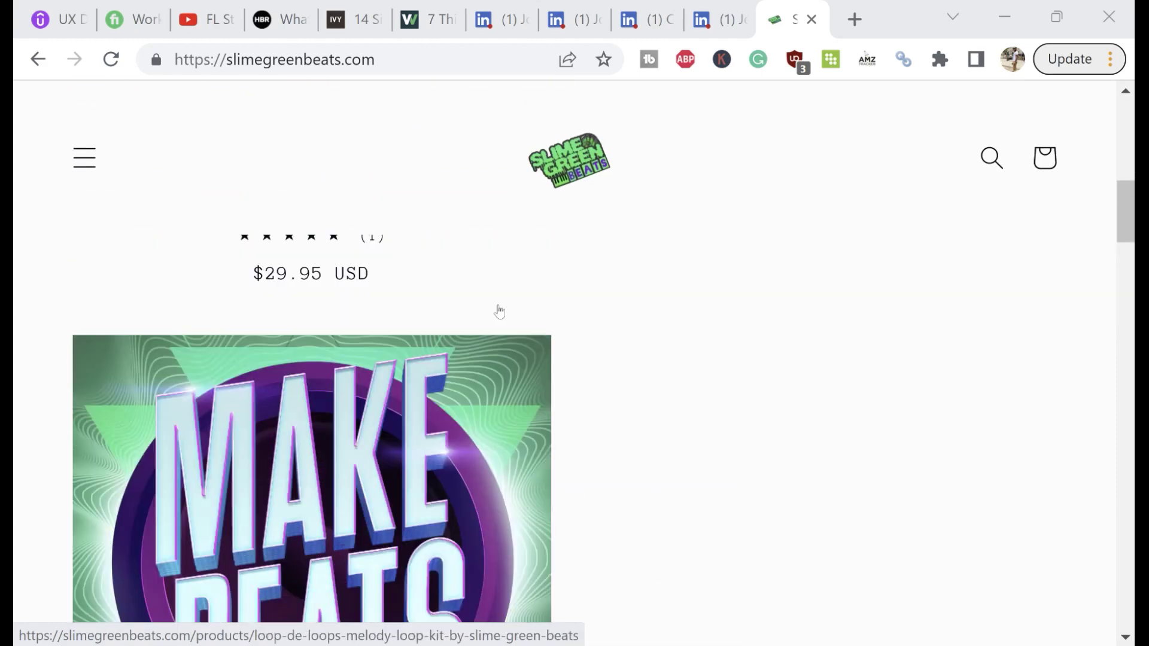
pyautogui.scroll(2, 362, 443)
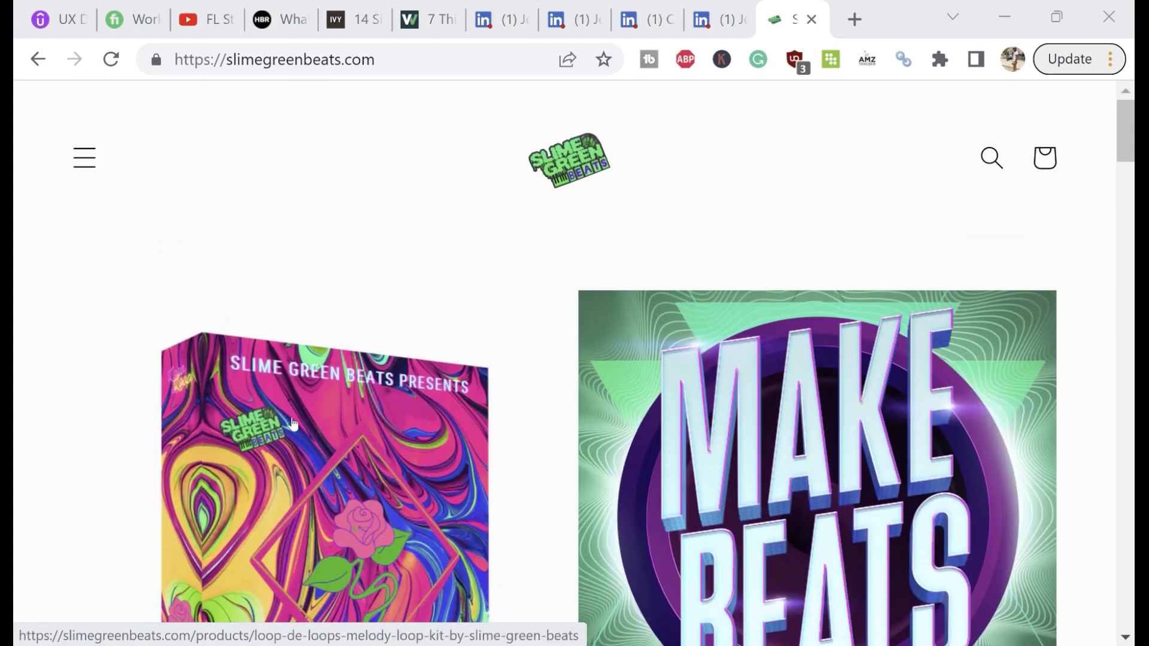
pyautogui.scroll(-3, 237, 247)
pyautogui.scroll(3, 362, 320)
pyautogui.scroll(-1, 337, 328)
pyautogui.scroll(-10, 337, 329)
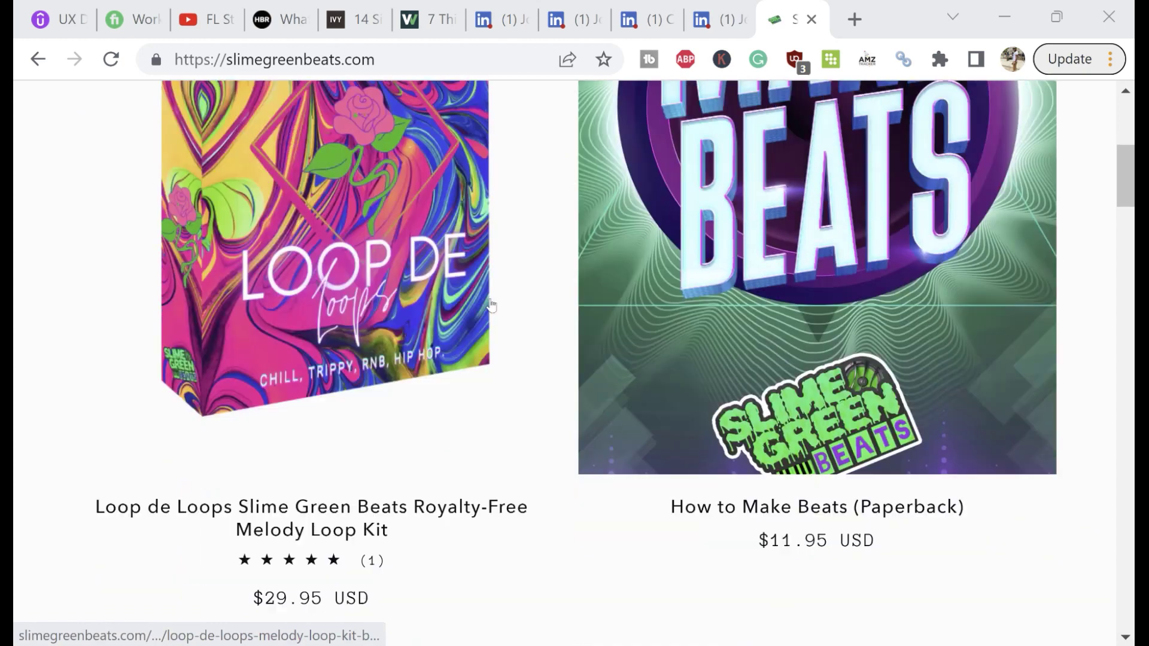
pyautogui.scroll(3, 407, 419)
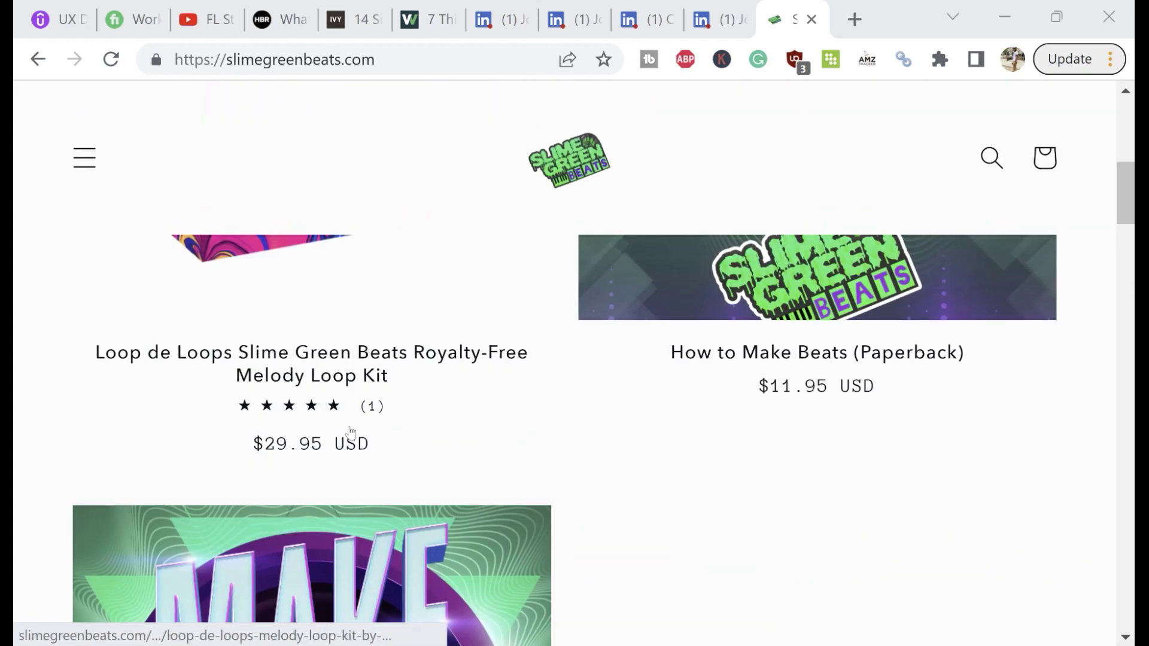
pyautogui.scroll(5, 395, 419)
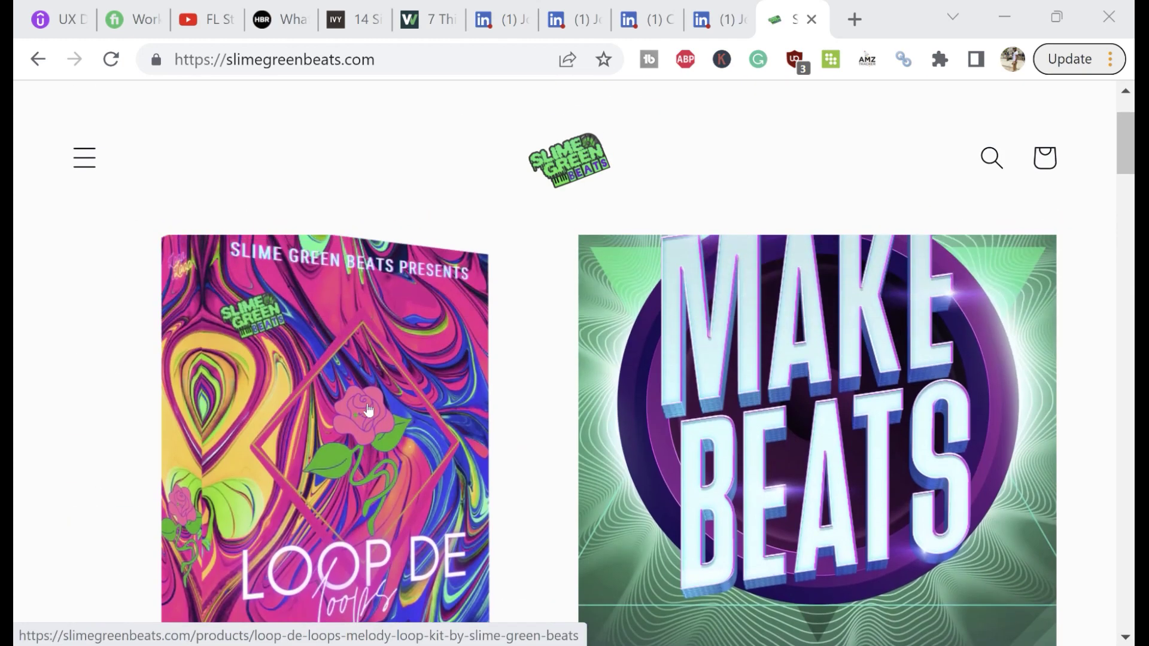
pyautogui.scroll(-5, 706, 423)
pyautogui.scroll(-7, 723, 159)
pyautogui.scroll(-5, 658, 198)
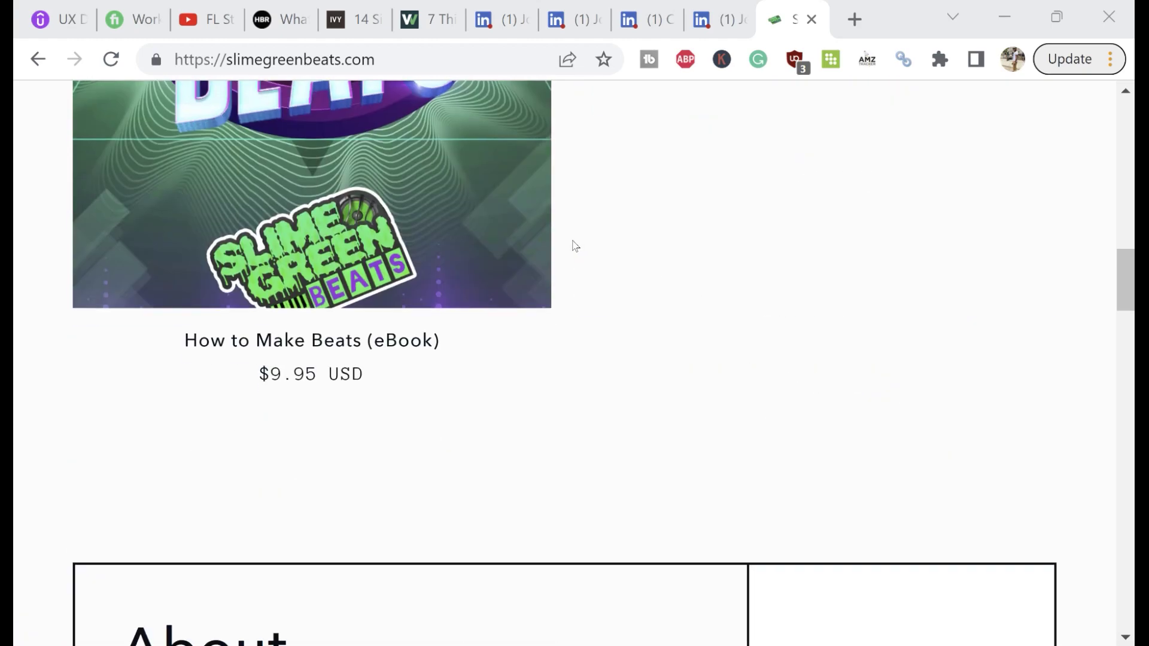
pyautogui.scroll(-7, 443, 291)
pyautogui.scroll(10, 453, 293)
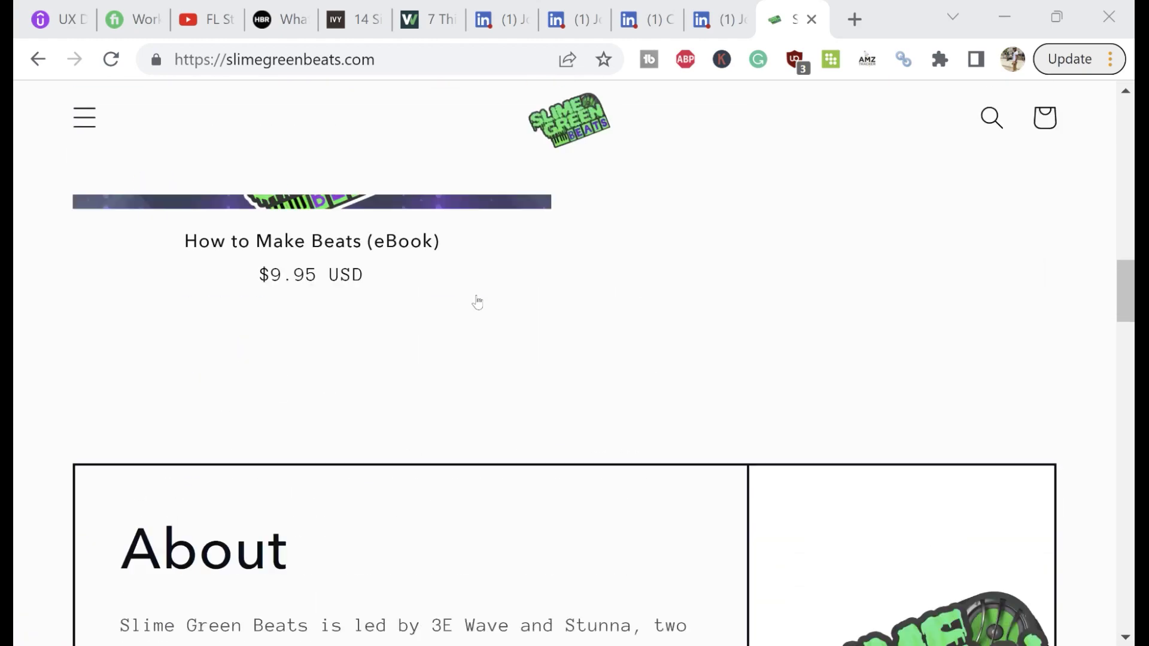